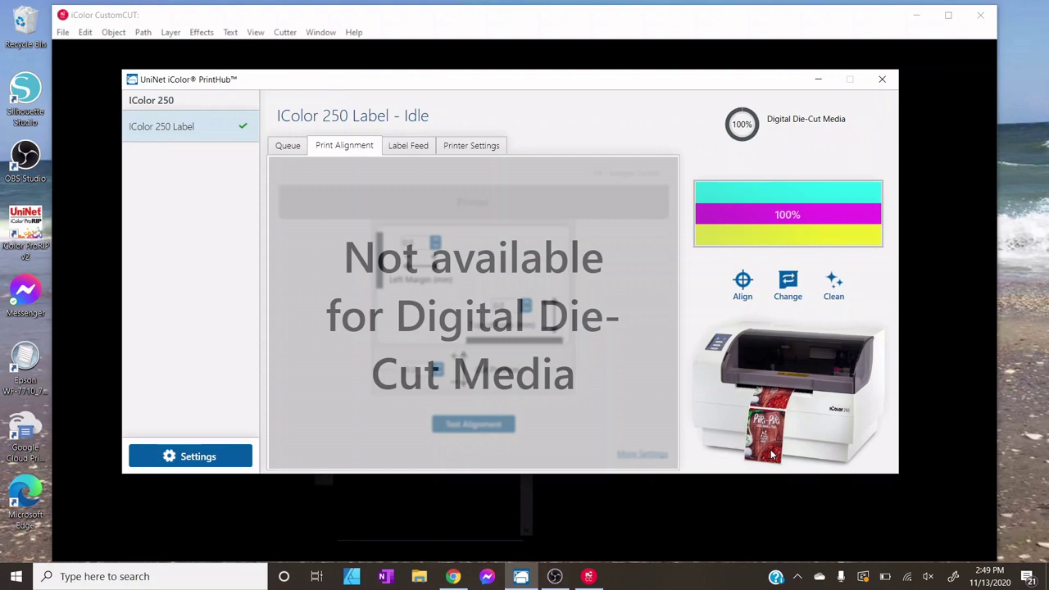
Check the IColor 250 Label printer's settings information and job queue, and minimize the PrintHub window to return to CustomCUT.
click(473, 148)
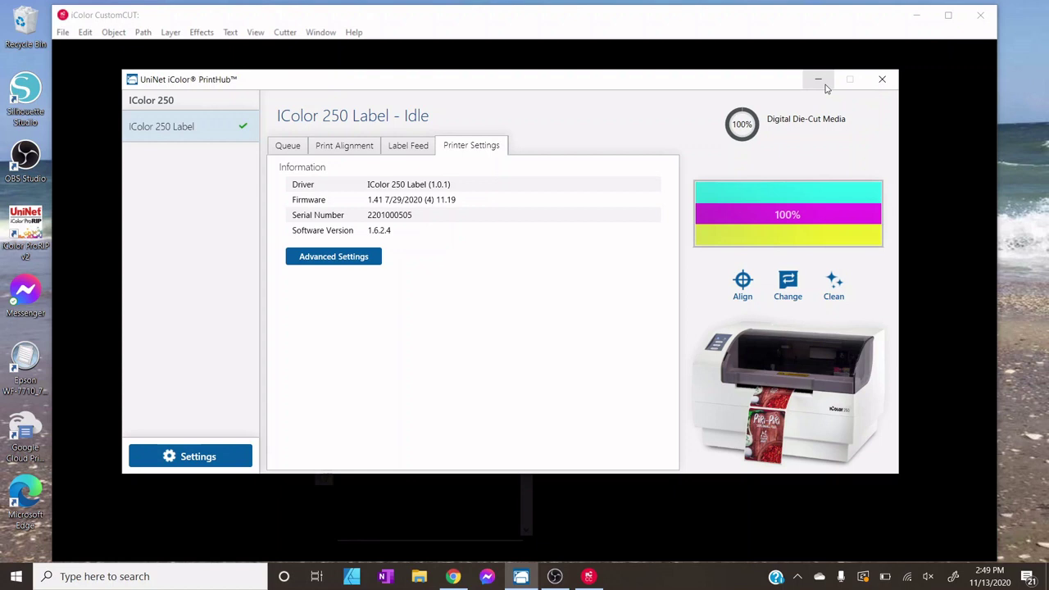
click(278, 149)
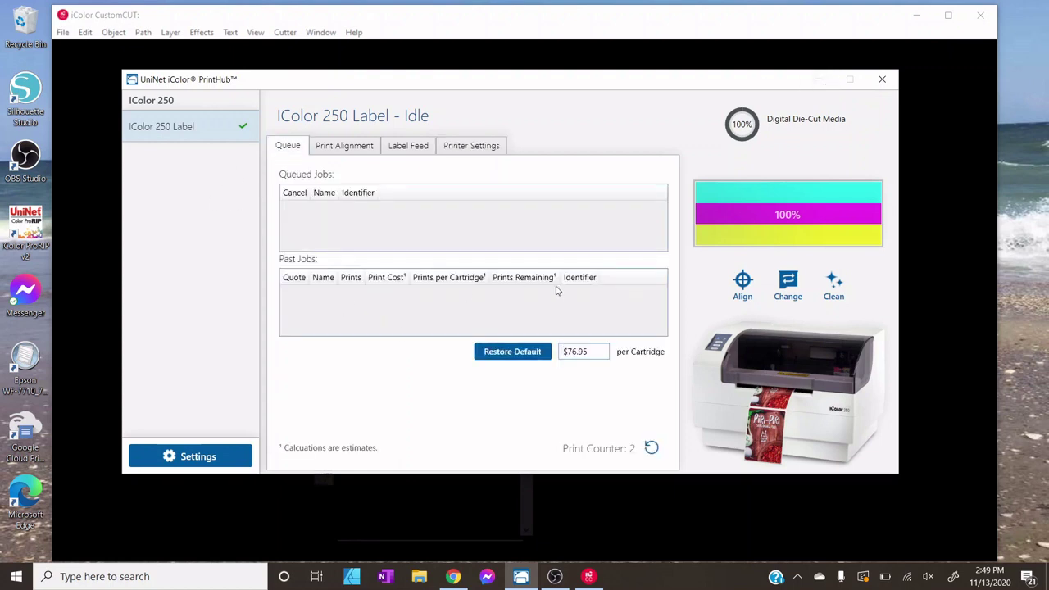
click(818, 81)
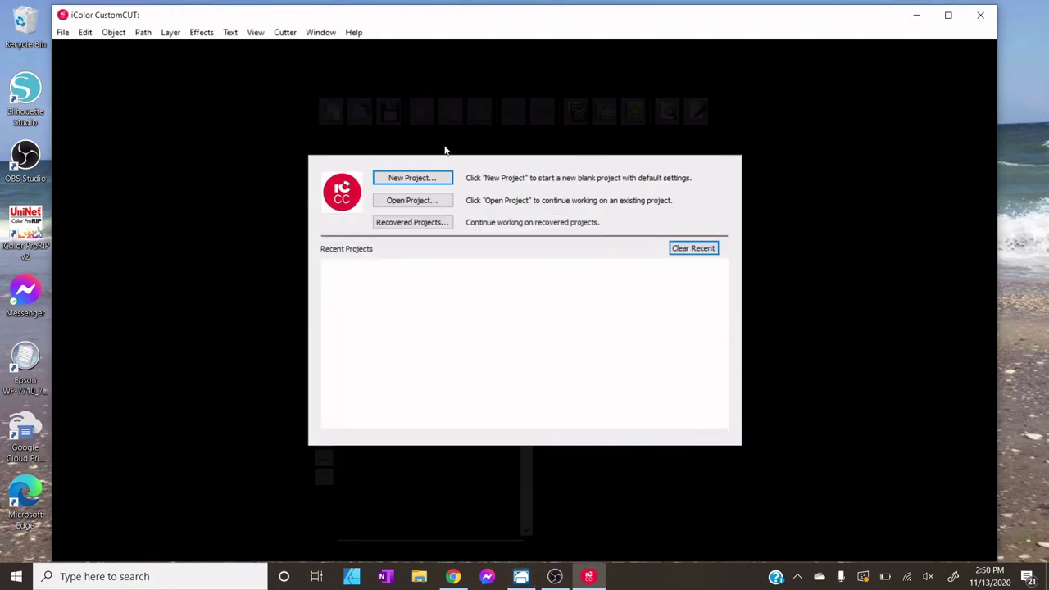
Create a new project with the 4.25" x 2" page size.
click(424, 179)
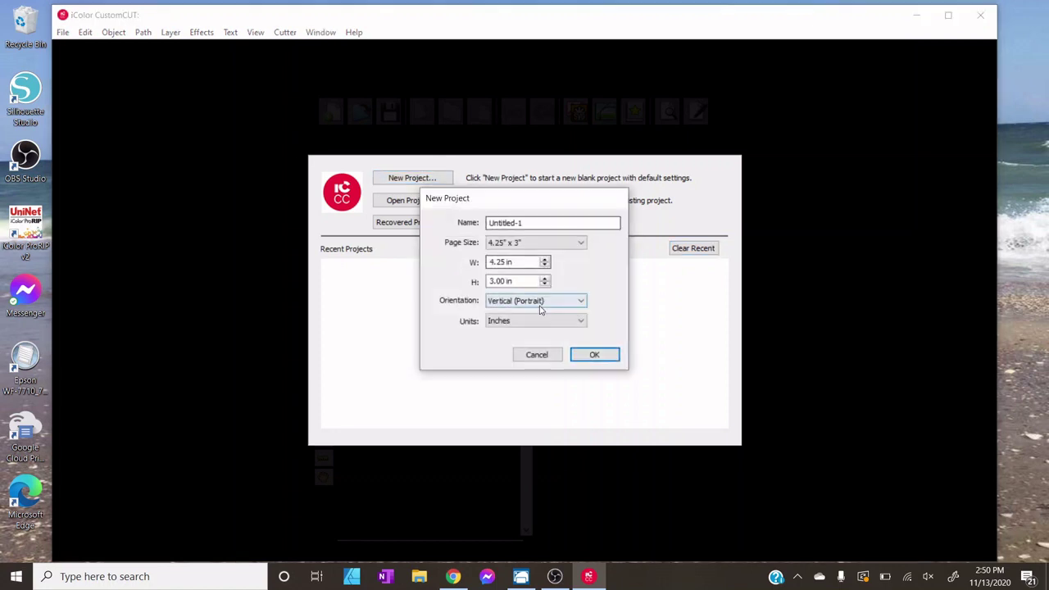
click(528, 243)
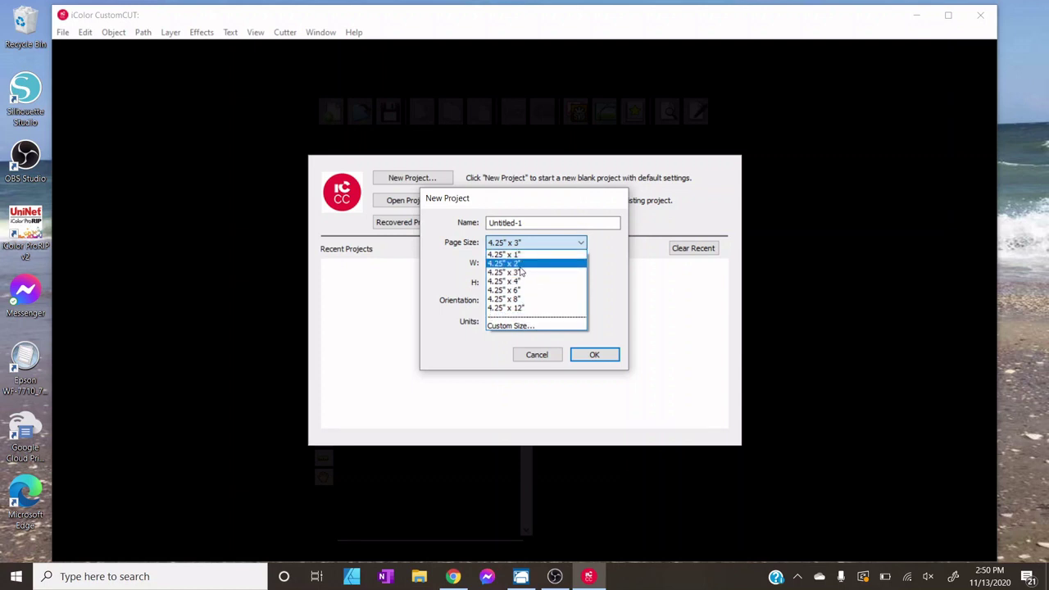
click(518, 264)
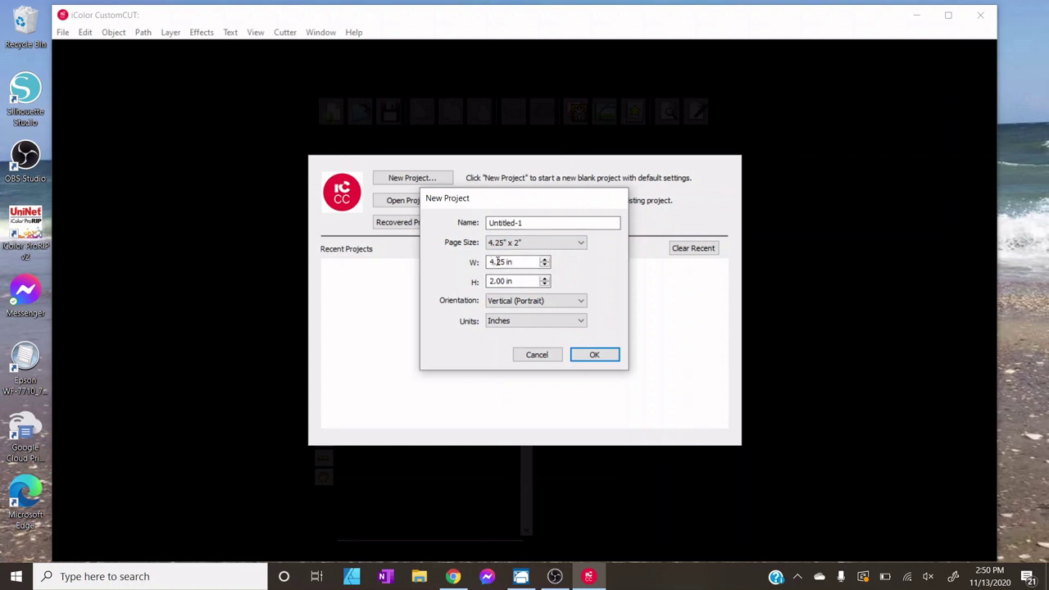
click(594, 354)
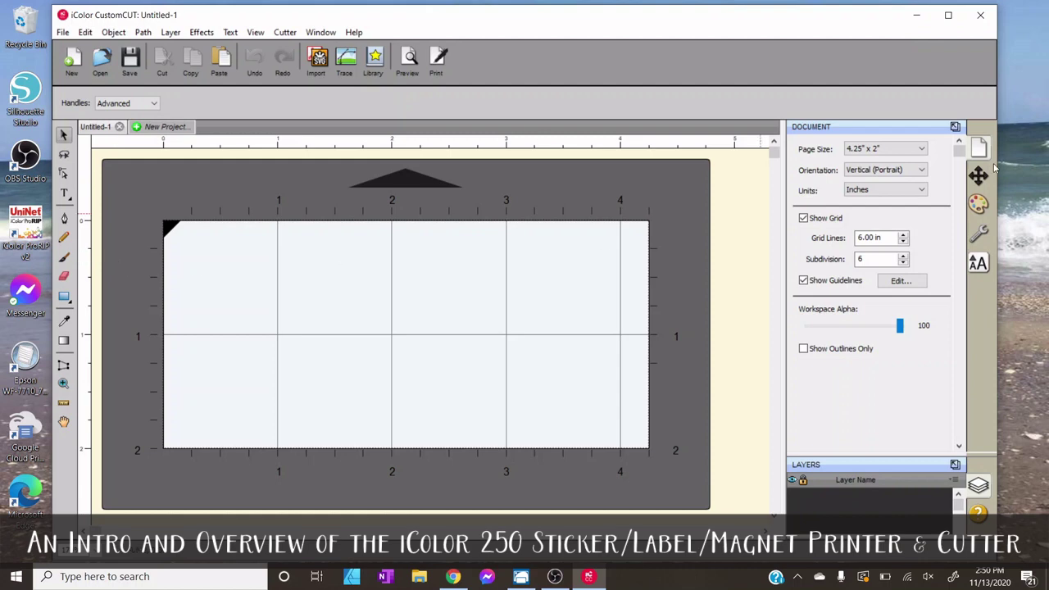
Examine the fill and stroke options, the text settings and the list of available fonts.
click(979, 204)
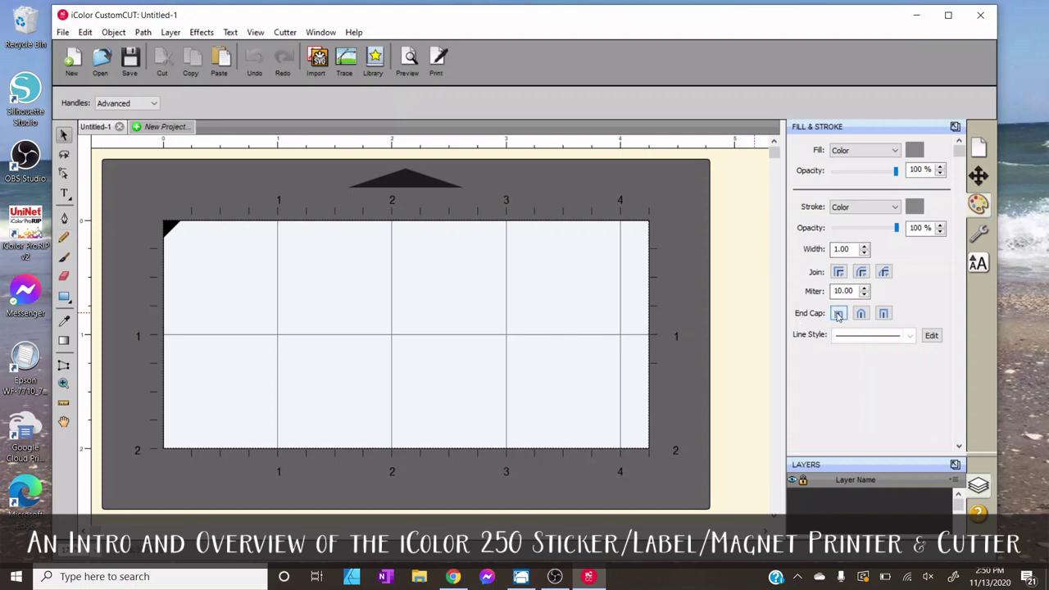
click(978, 262)
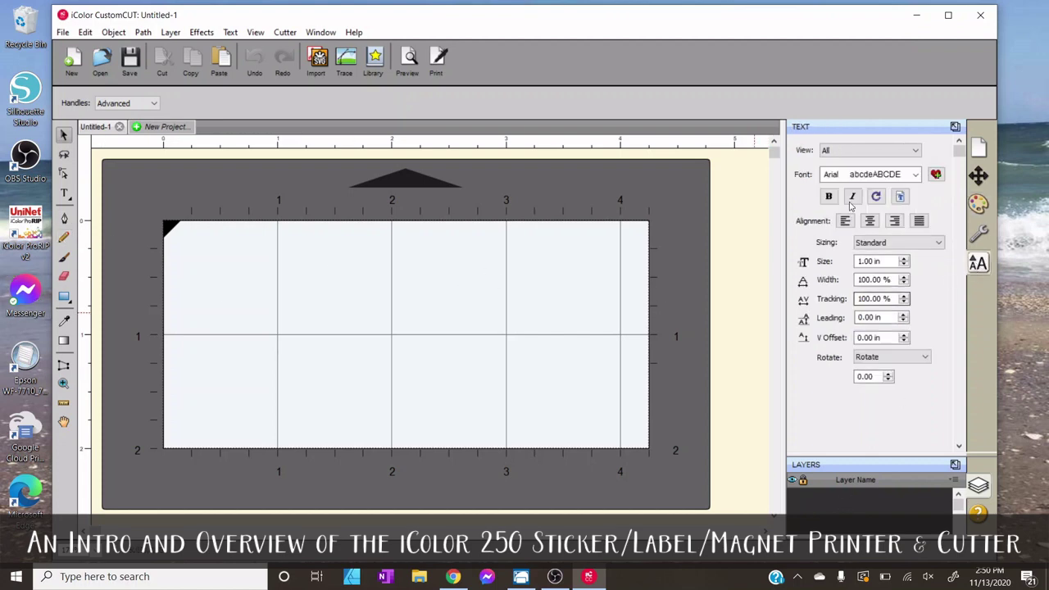
click(893, 175)
scroll(870, 286, down, 20)
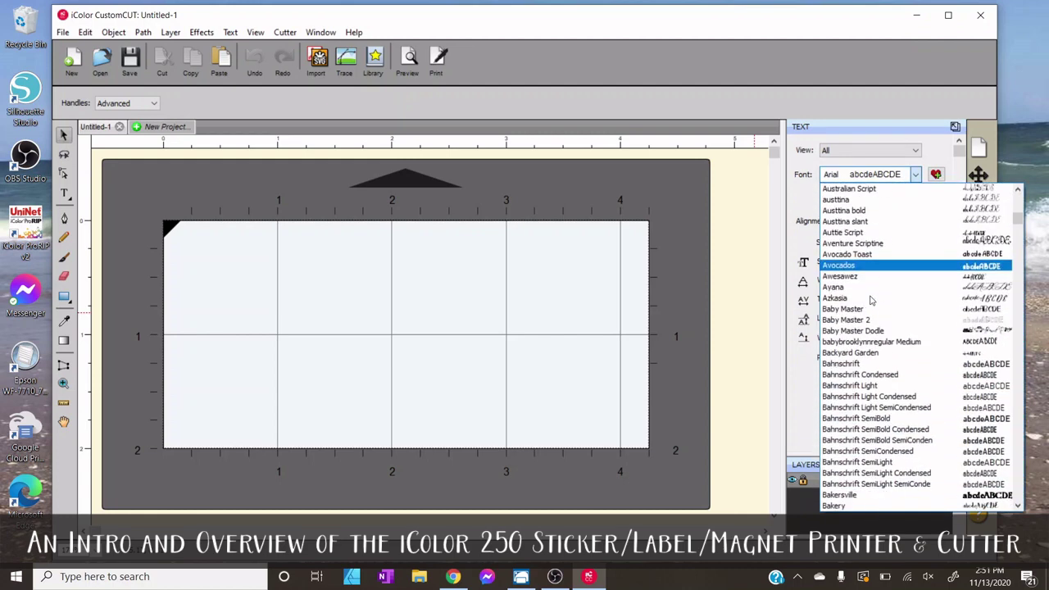
scroll(870, 305, down, 15)
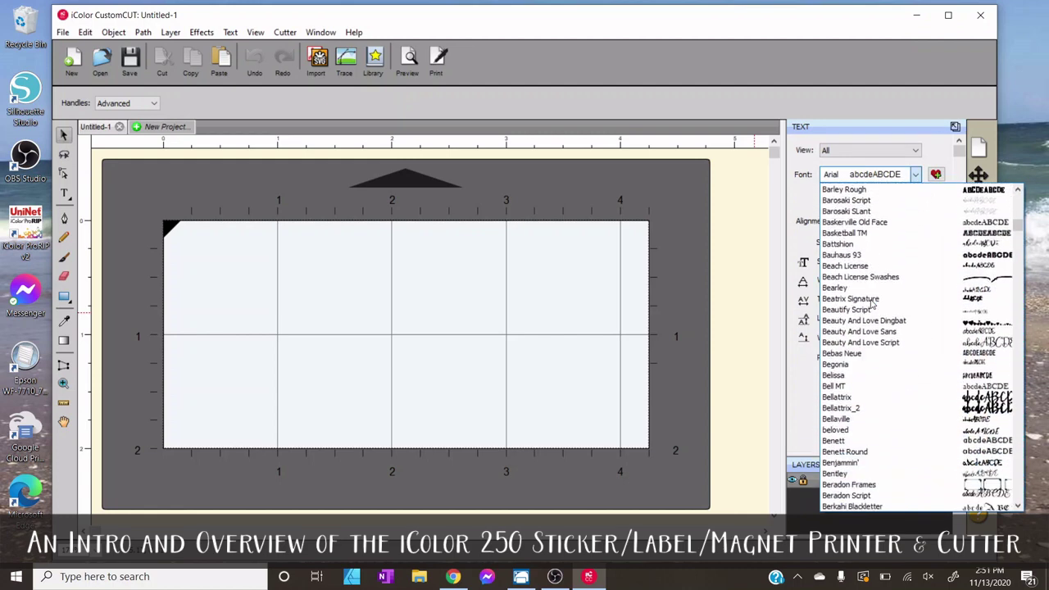
scroll(872, 306, down, 5)
click(806, 416)
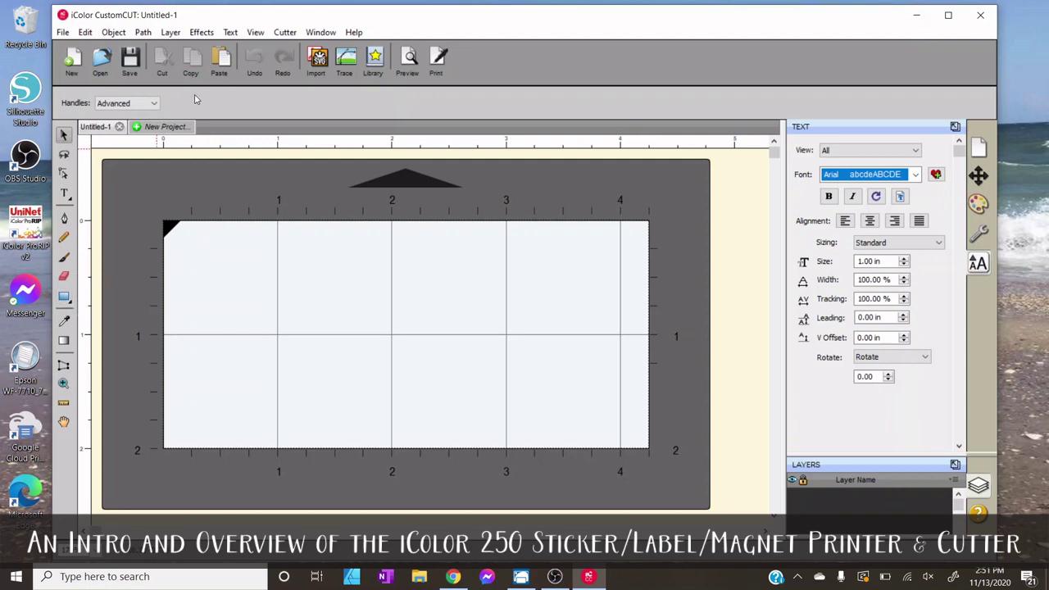
Review the available path, layer, view and object commands, including the distribute and transform options.
click(144, 33)
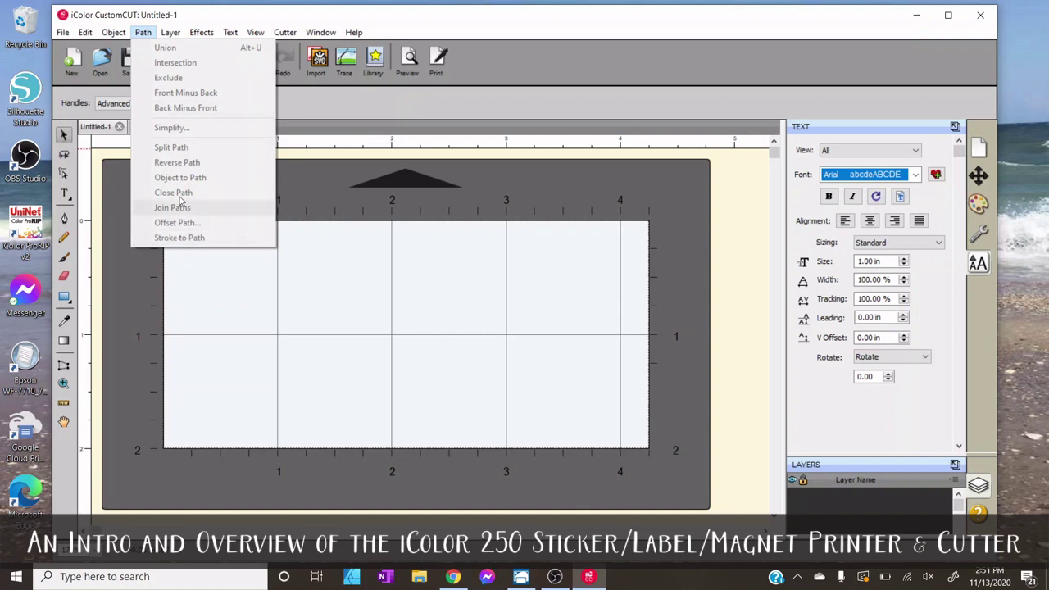
mouse_move(210, 31)
mouse_move(171, 32)
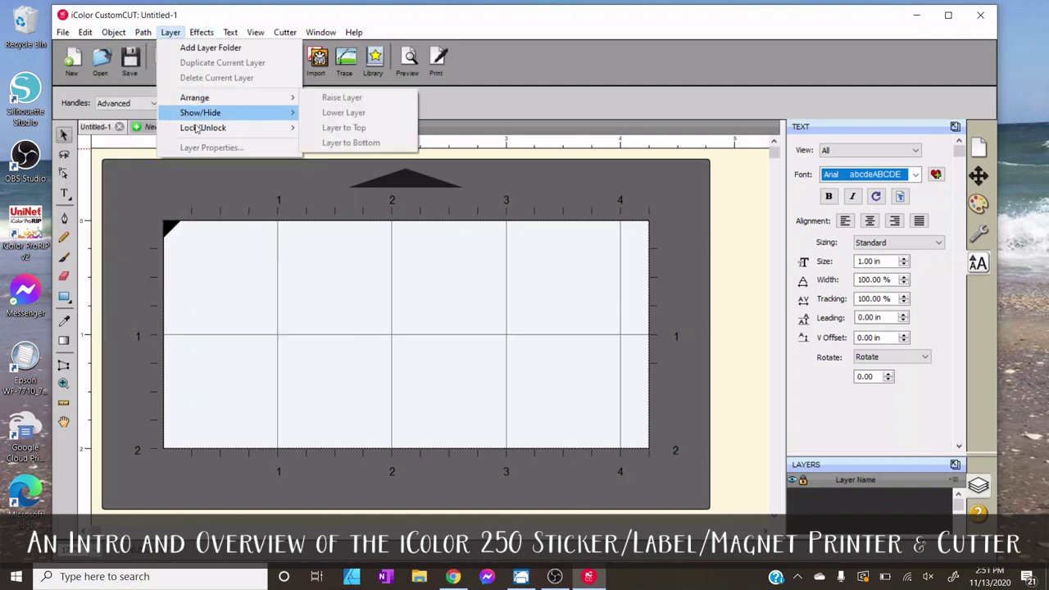
mouse_move(197, 105)
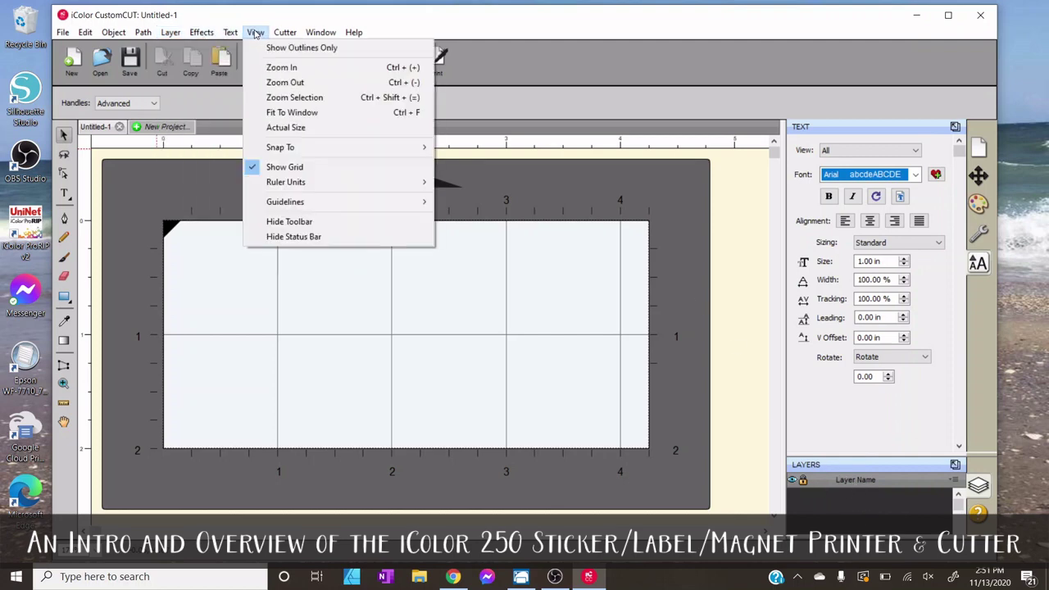
mouse_move(122, 32)
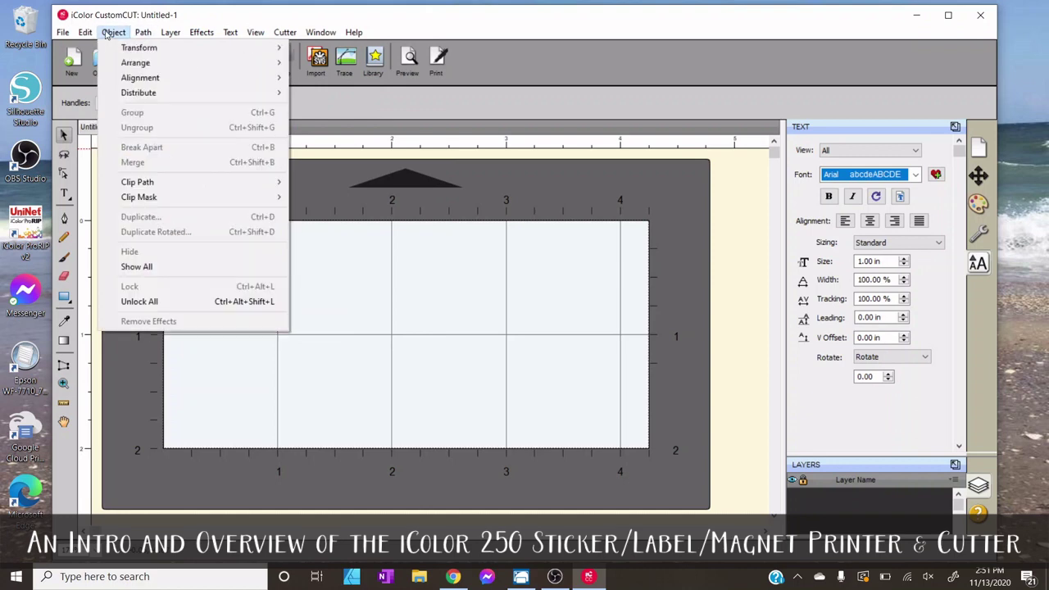
mouse_move(134, 97)
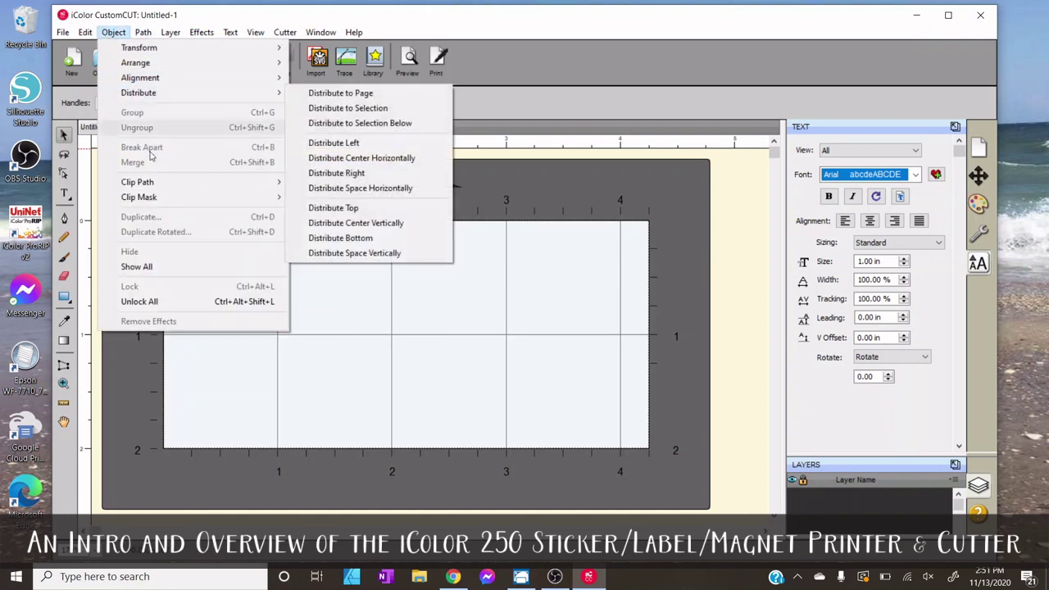
mouse_move(165, 187)
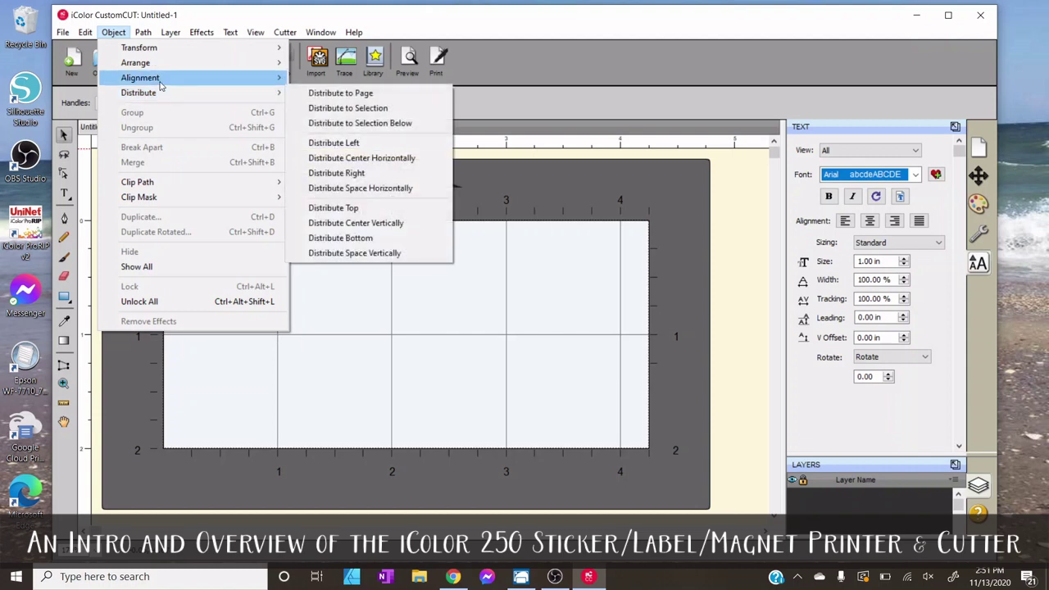
mouse_move(153, 52)
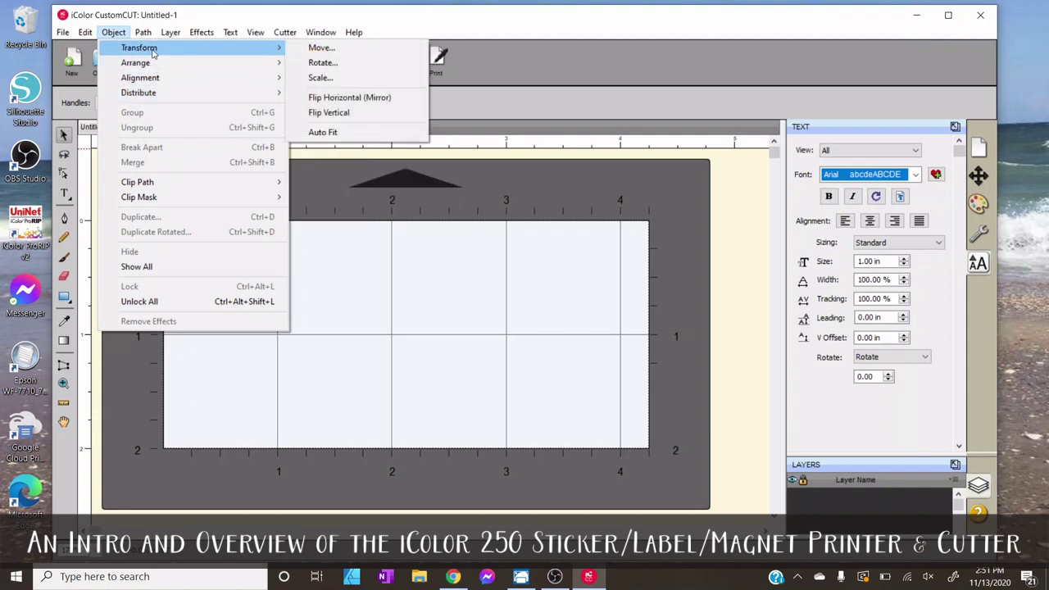
click(344, 280)
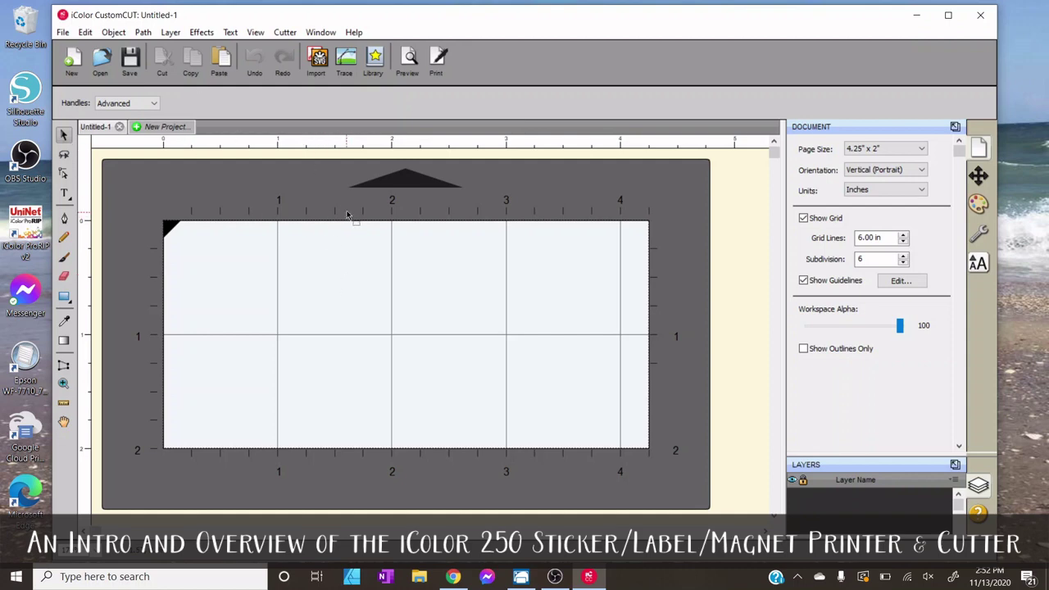
Import the DECK THE HALLS PINEBERRY SANTA PNG image from the Downloads folder.
click(319, 61)
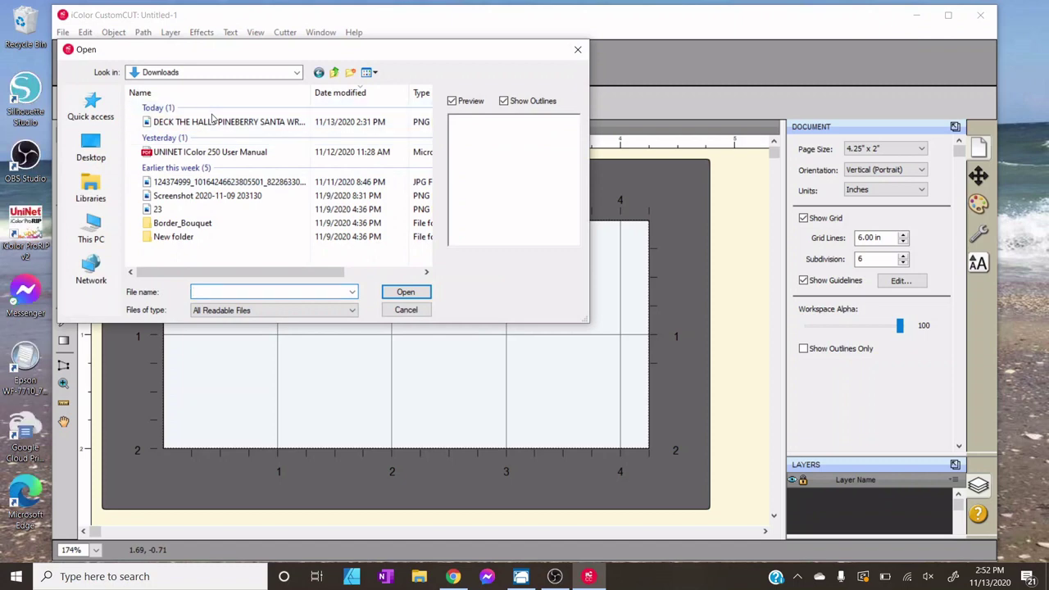
click(211, 121)
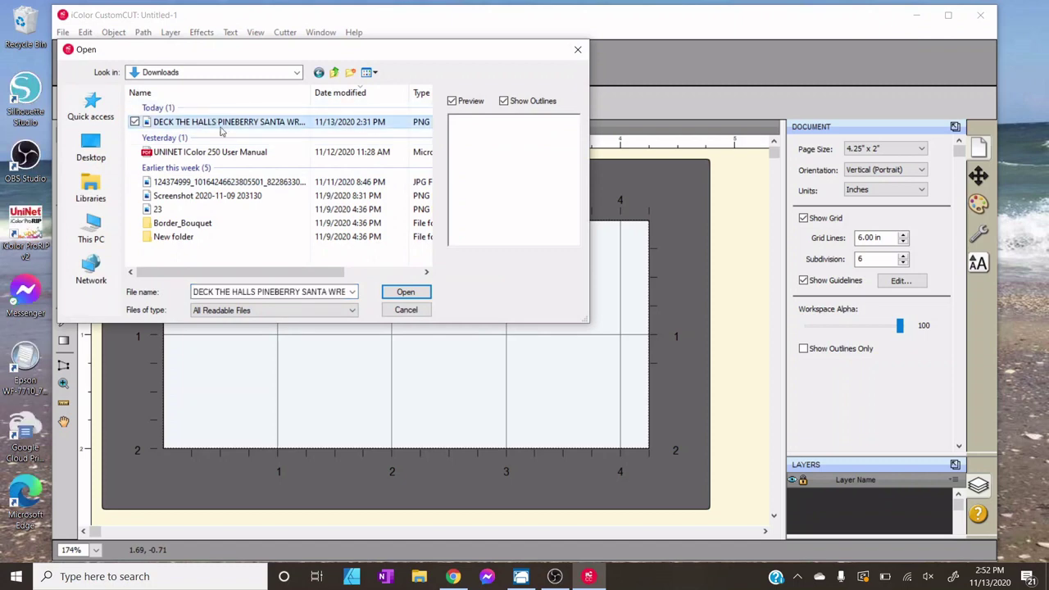
click(404, 293)
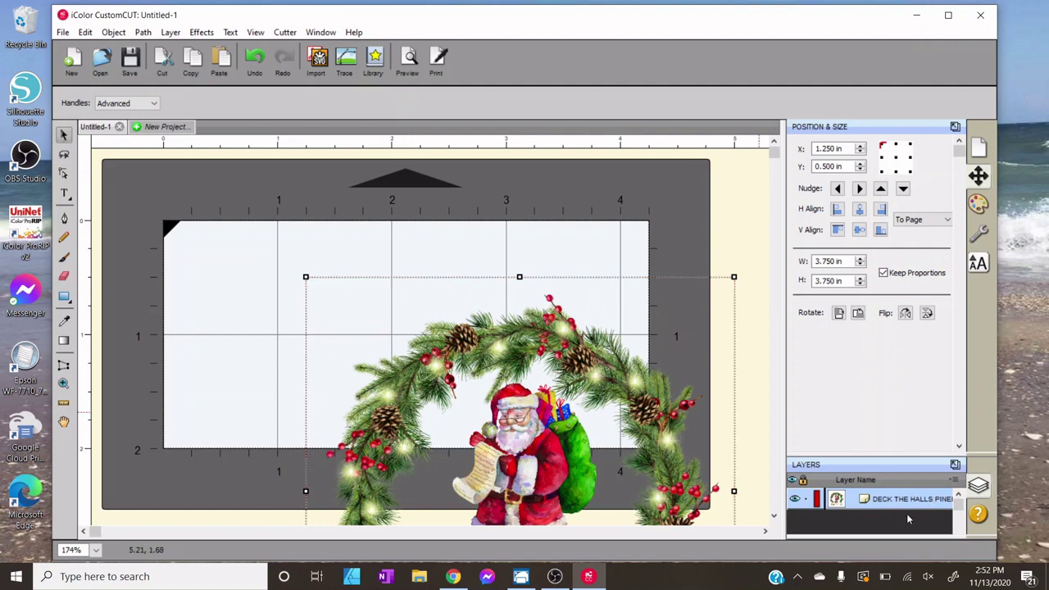
Scale the Santa wreath image to 1.750 in wide with proportions kept and place it at about X 0.10 in, Y 0.09 in.
drag(733, 277, 647, 334)
drag(583, 456, 471, 278)
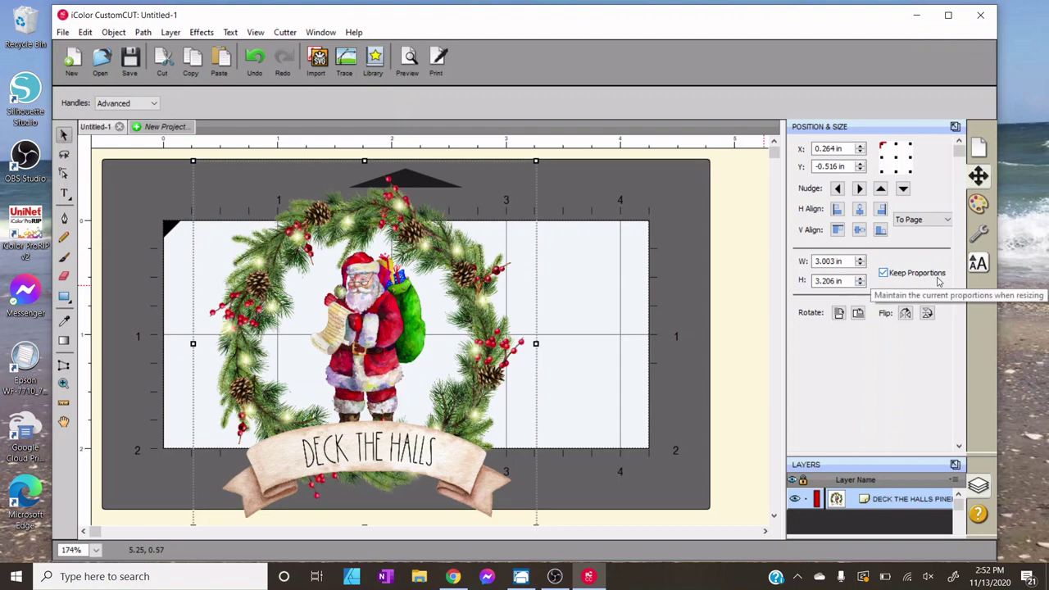
double_click(840, 262)
text(1.)
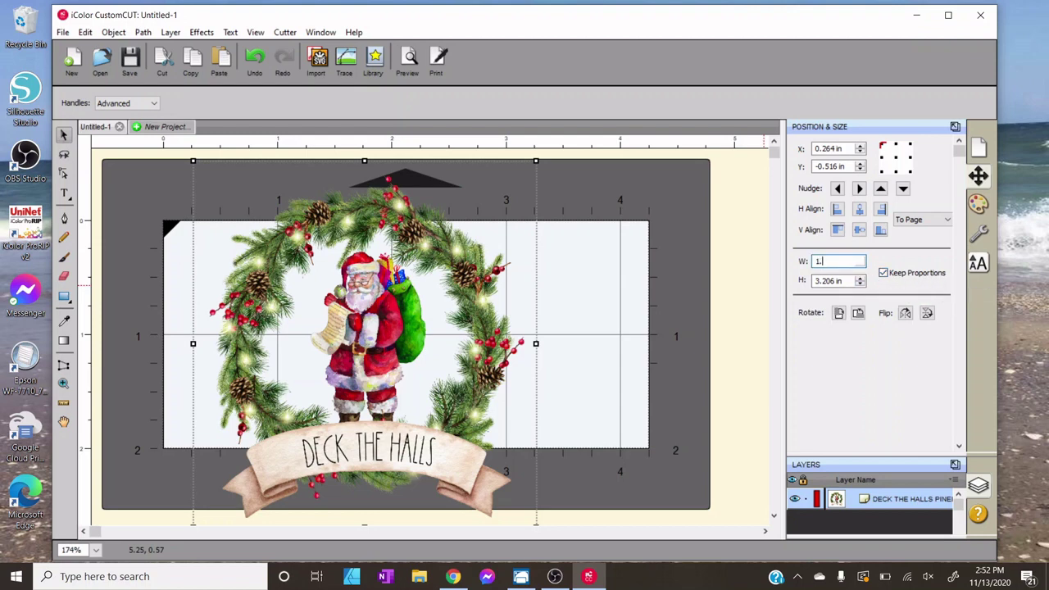
key(Tab)
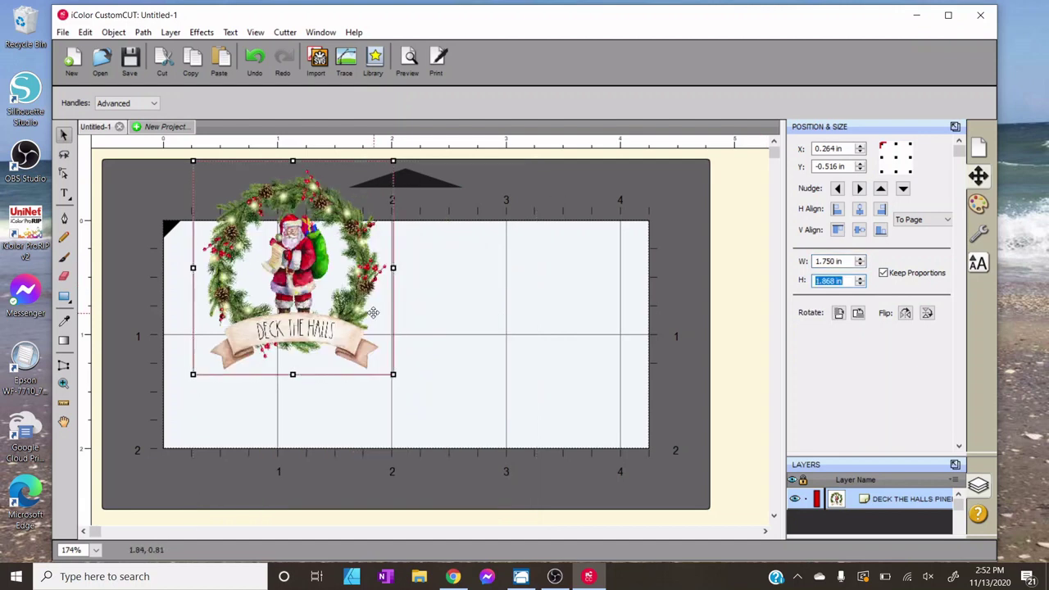
drag(366, 286, 350, 356)
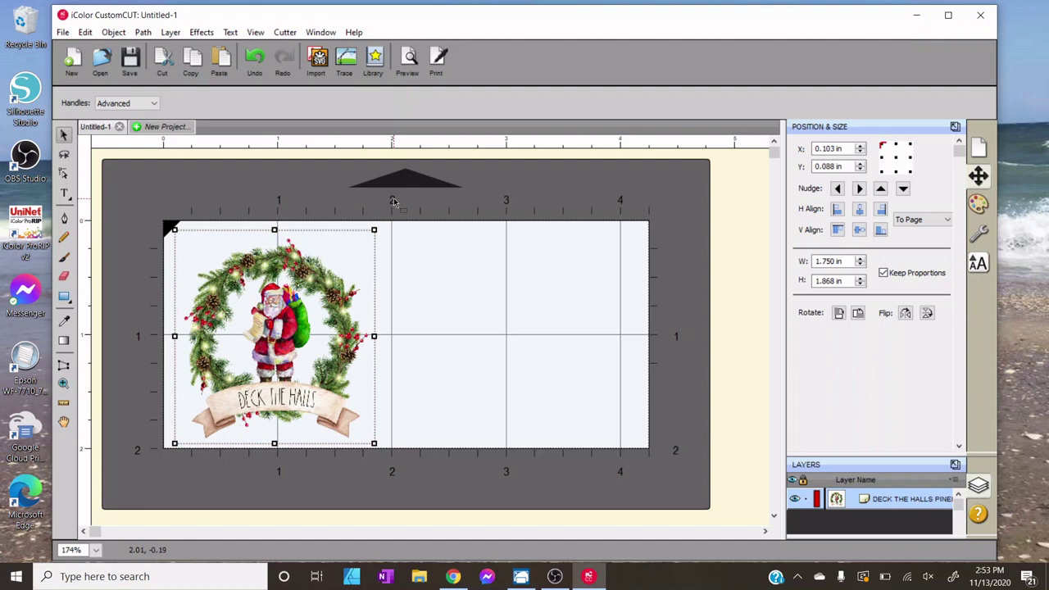
Trace the Santa wreath image's outline in monochrome mode with the contrast set to 247, updating the trace preview before accepting.
click(343, 72)
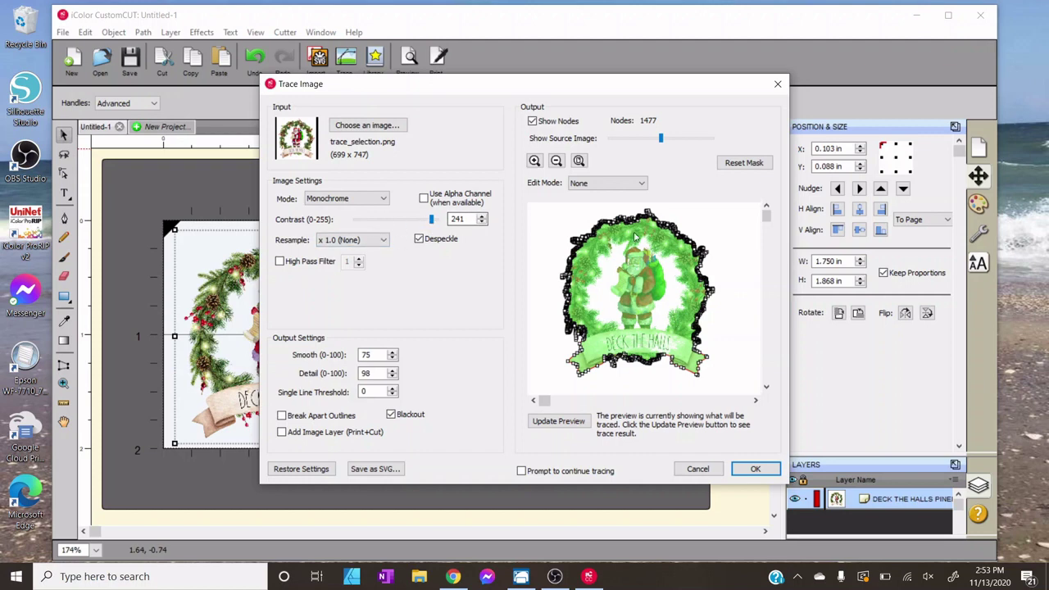
mouse_move(431, 223)
mouse_down()
mouse_move(397, 227)
mouse_move(435, 226)
mouse_up()
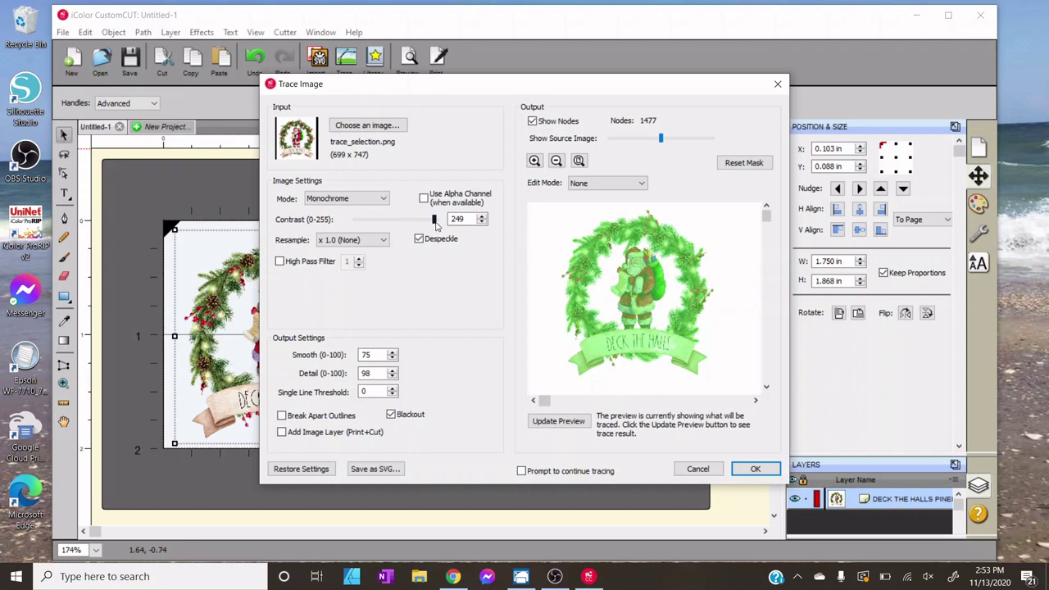
drag(437, 226, 448, 229)
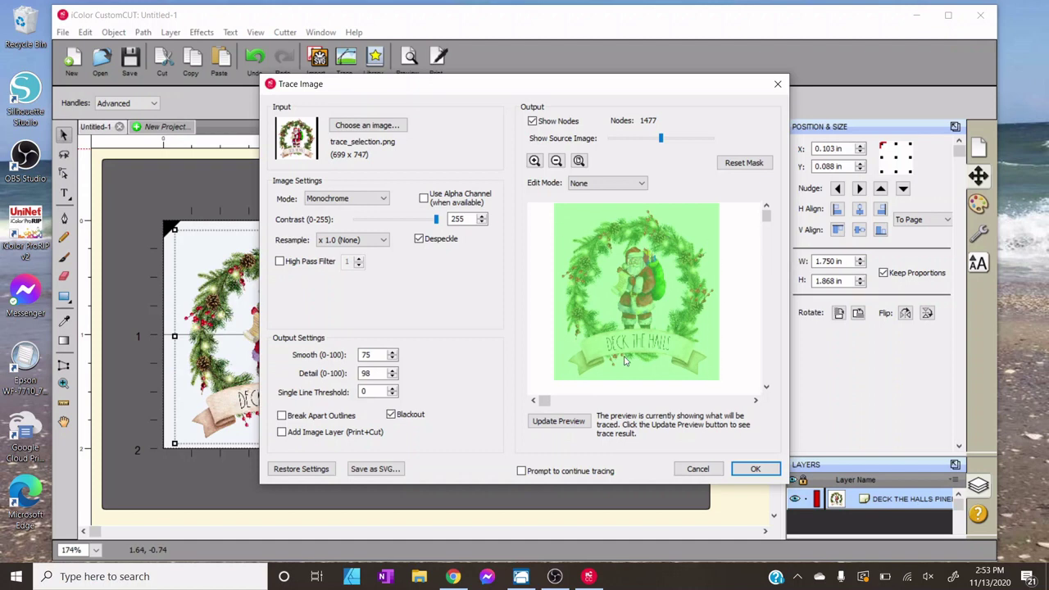
click(483, 222)
click(482, 223)
click(483, 223)
click(482, 223)
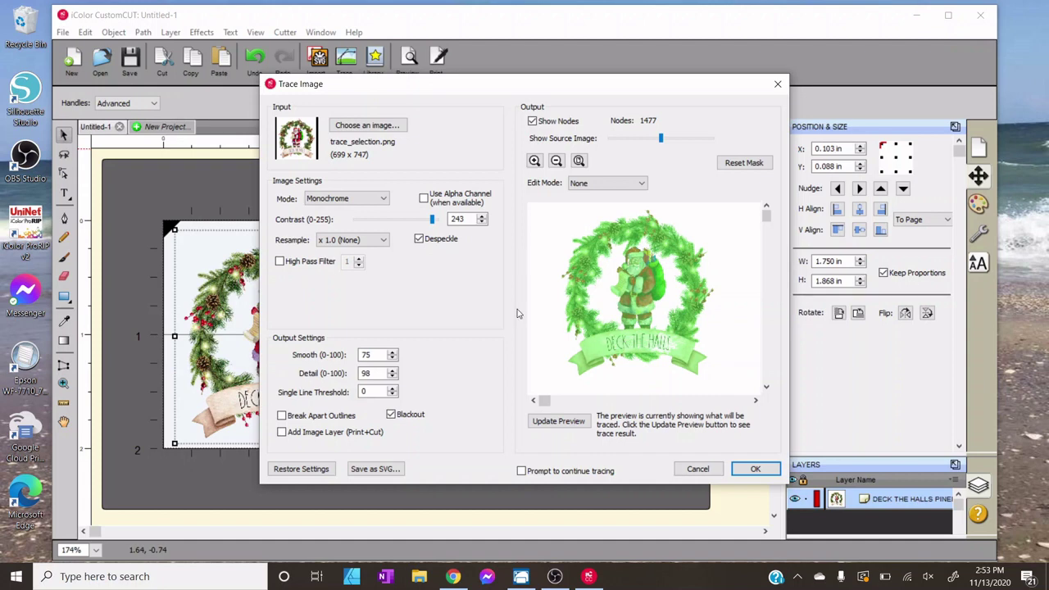
click(482, 217)
click(557, 422)
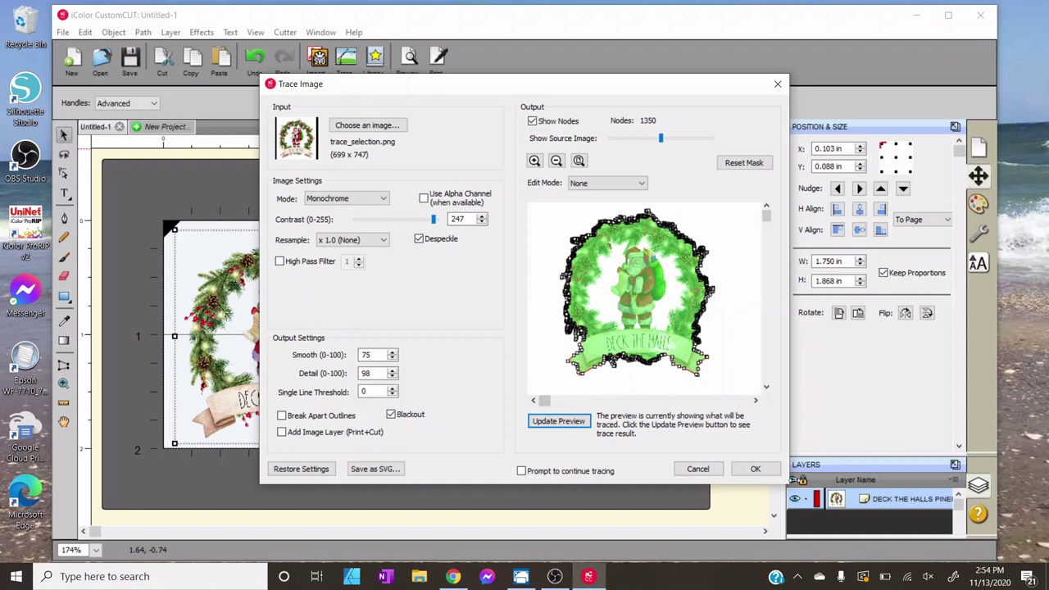
click(755, 470)
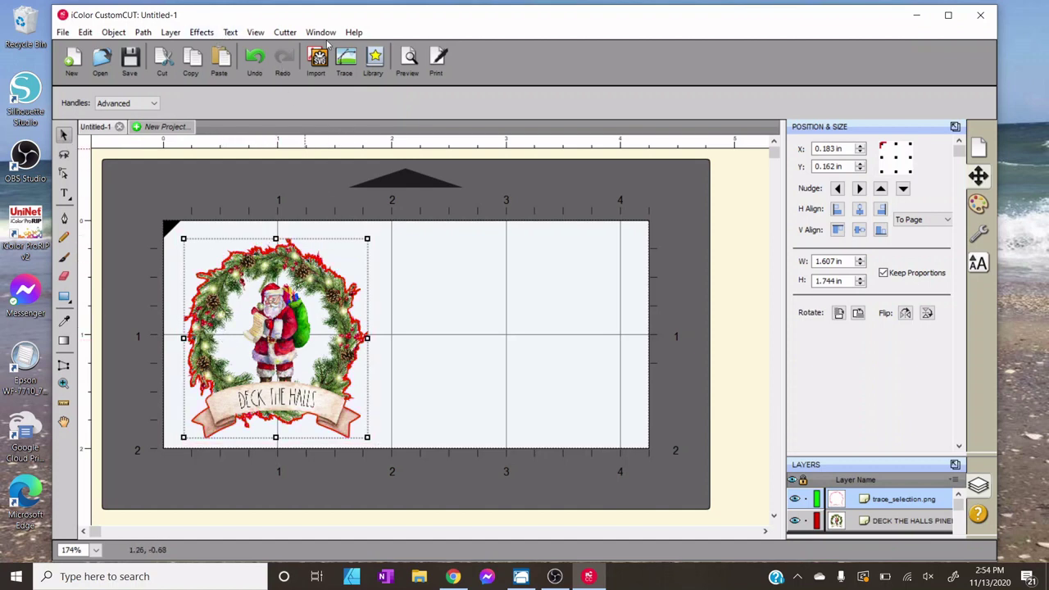
Open the Path Offset settings for the traced wreath outline and move the dialog clear of the artwork.
click(143, 32)
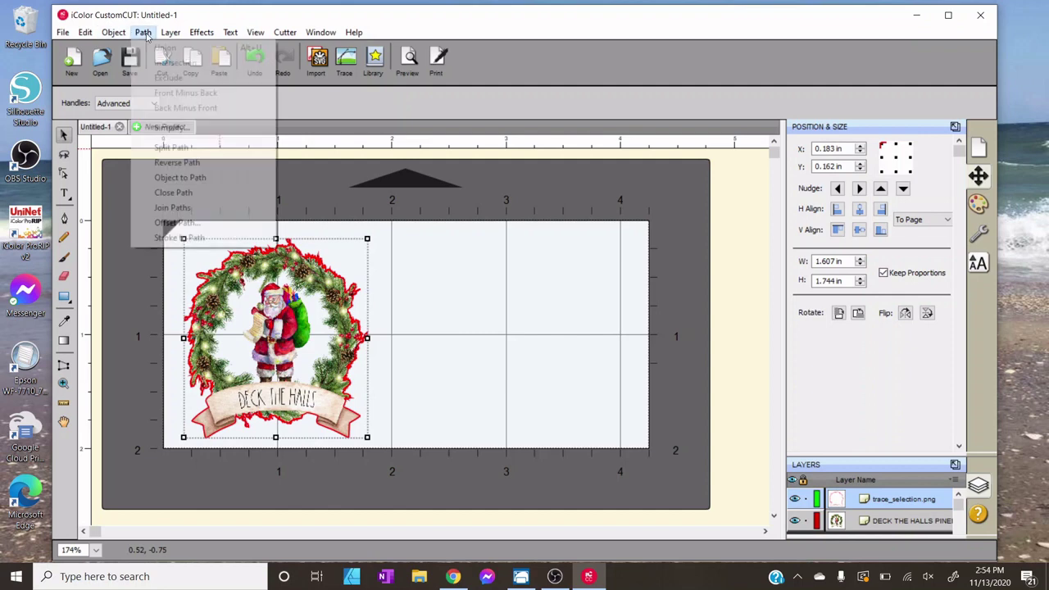
click(177, 222)
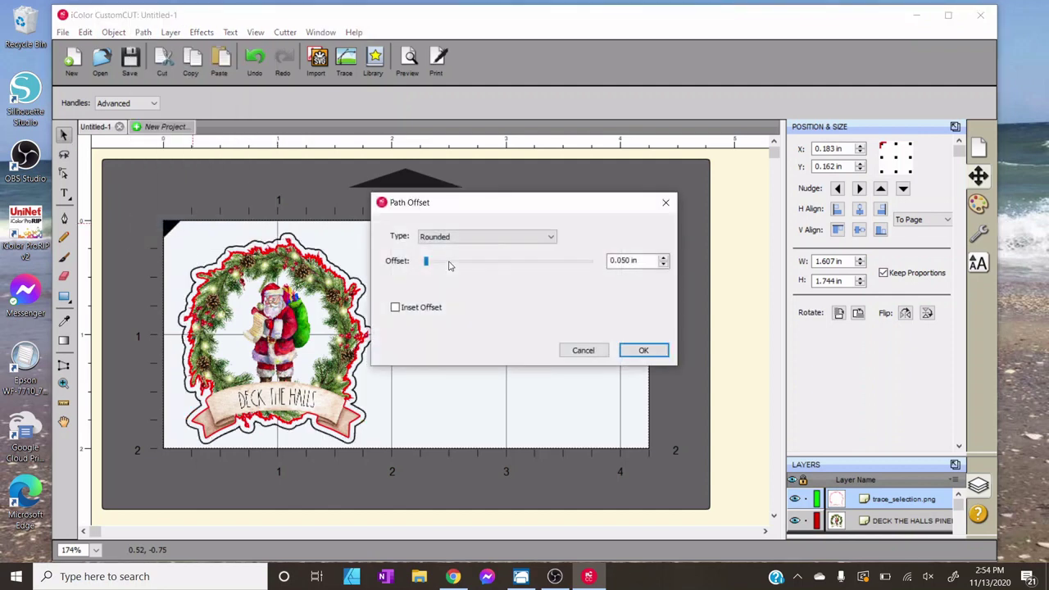
drag(460, 204, 513, 184)
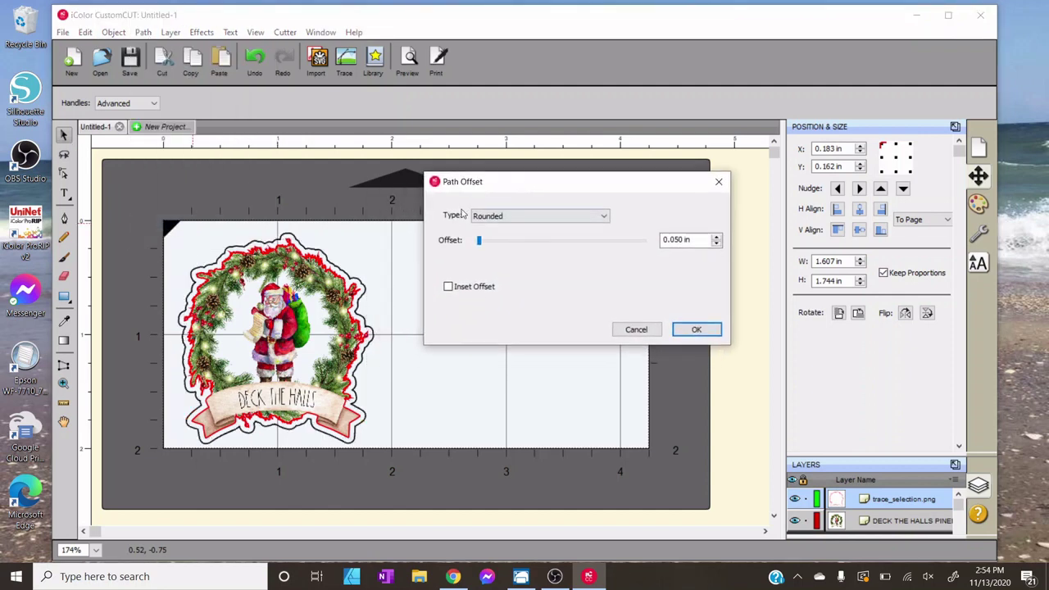
Compare the Regular, Rounded and Bevel offset types in the preview around the wreath.
click(502, 218)
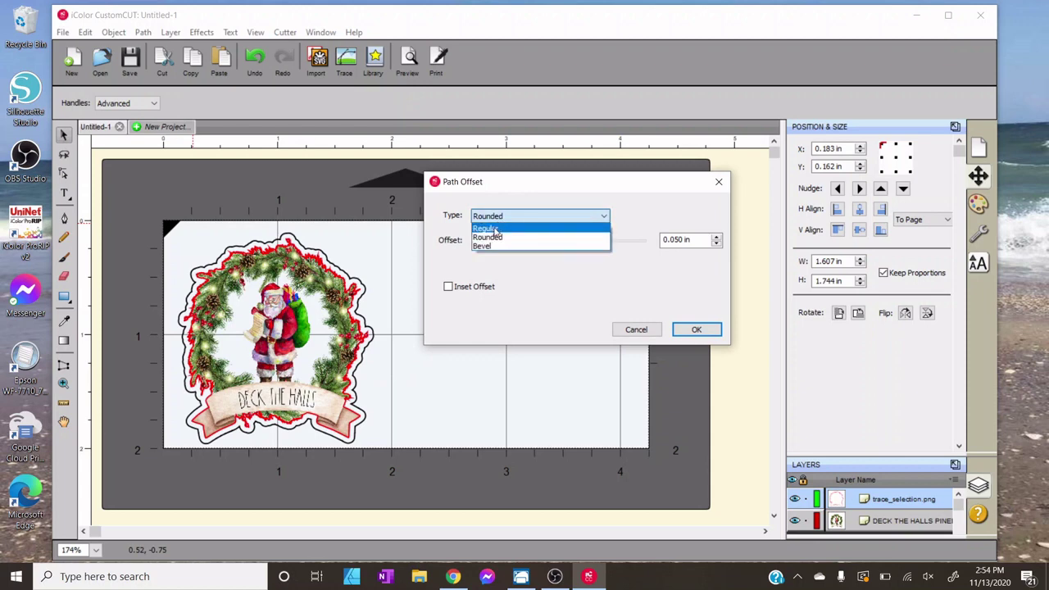
click(494, 233)
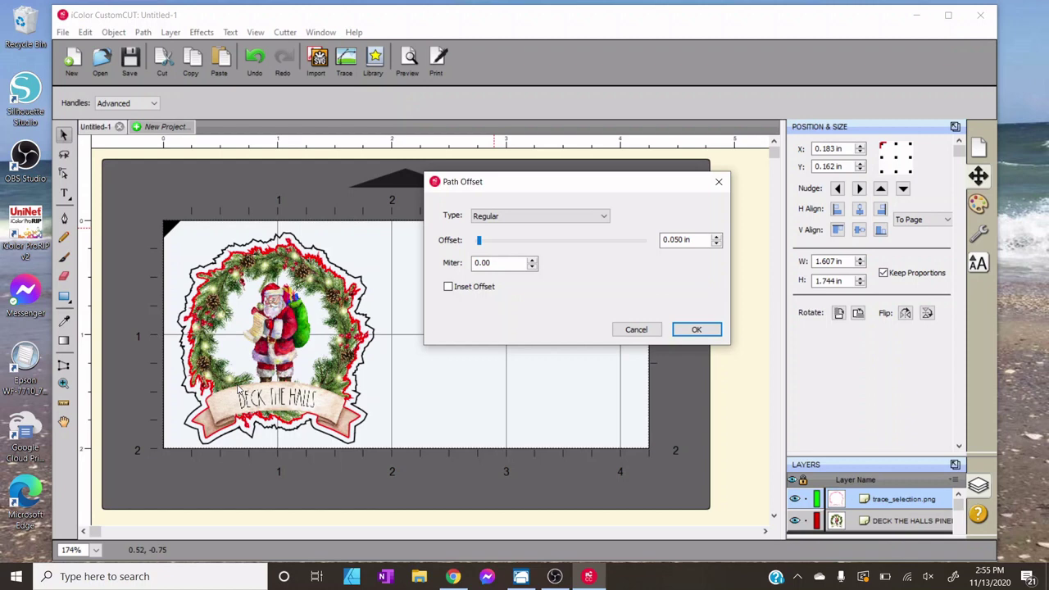
click(508, 215)
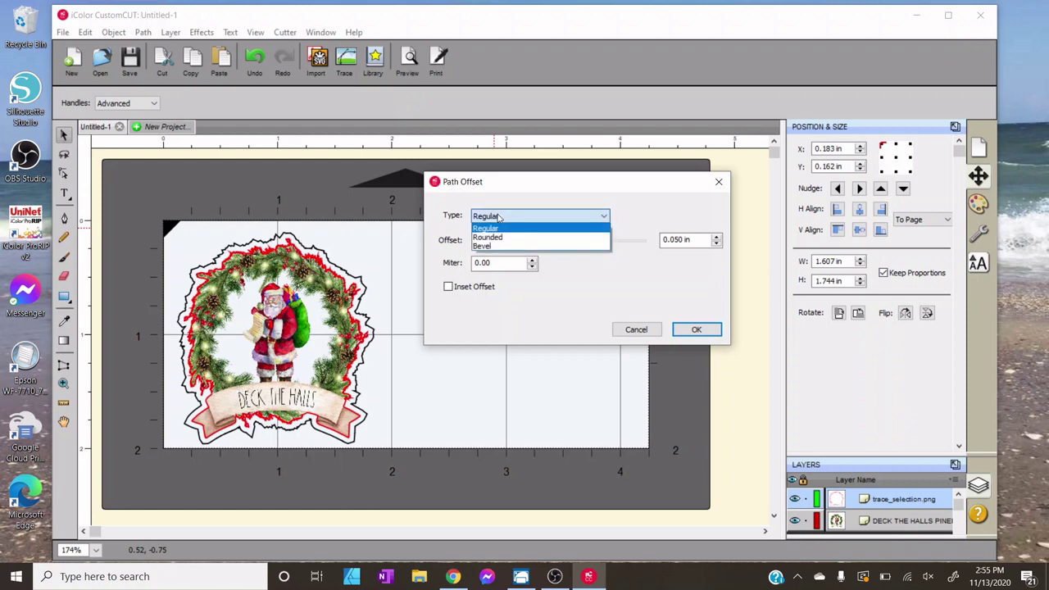
click(500, 237)
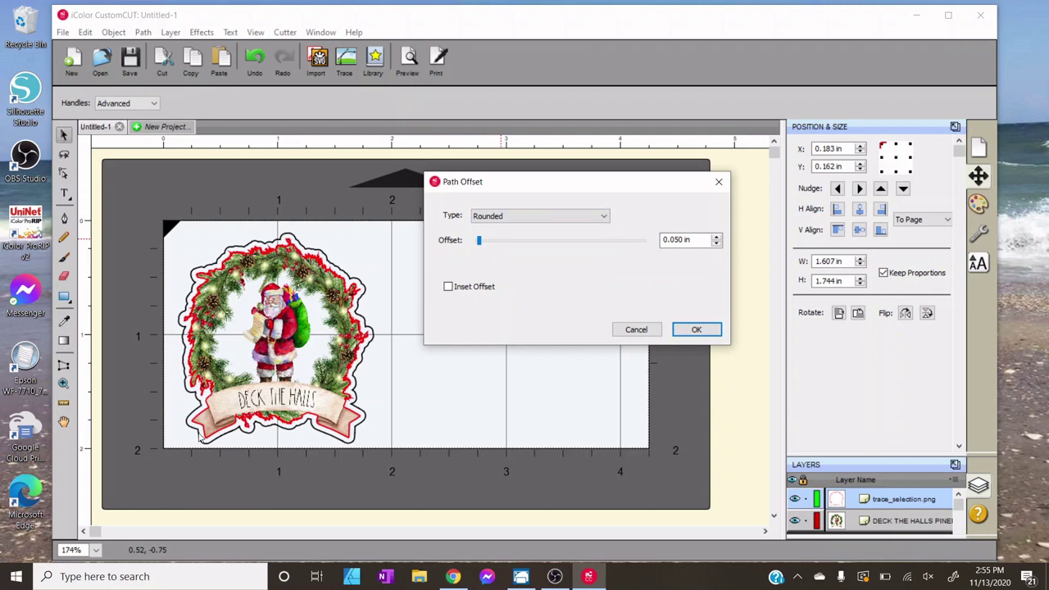
click(479, 217)
click(509, 245)
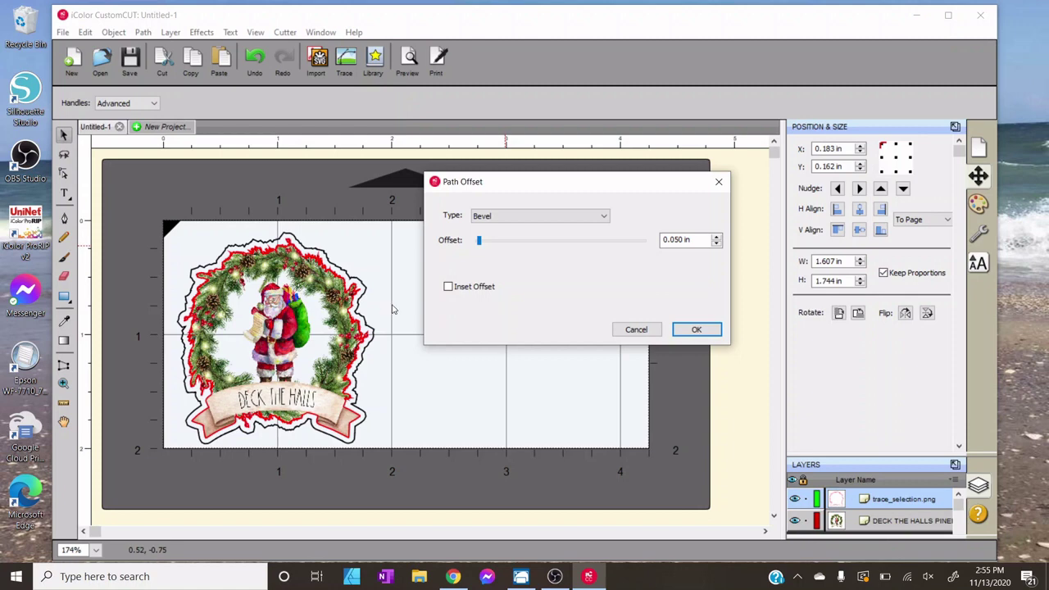
Try an inset offset on the traced outline with the distance reduced to 0.000 in, and turn the inset option off again.
click(448, 287)
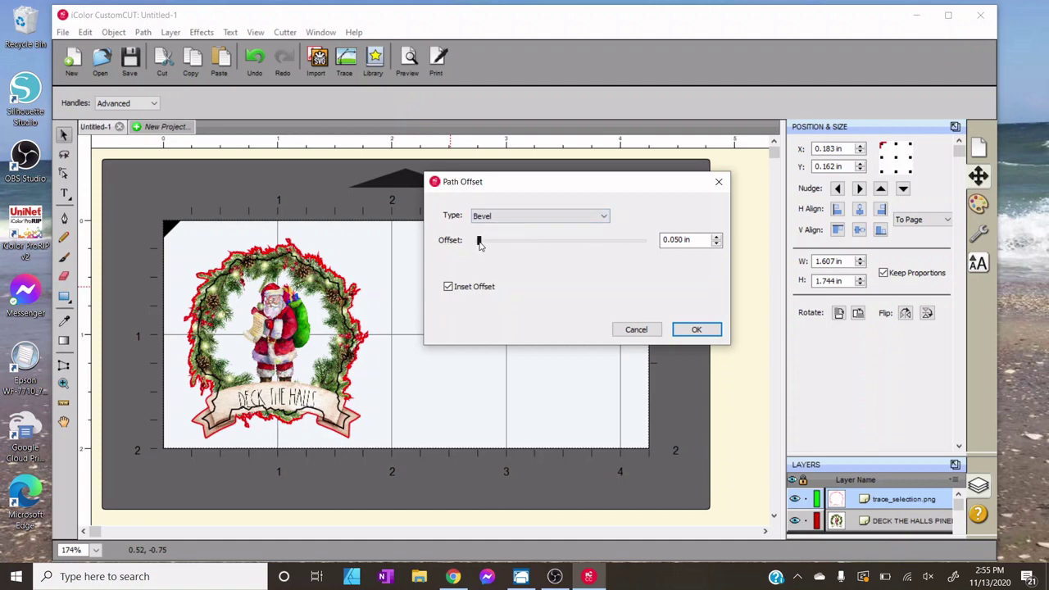
mouse_move(481, 244)
mouse_down()
mouse_move(499, 242)
mouse_move(476, 244)
mouse_up()
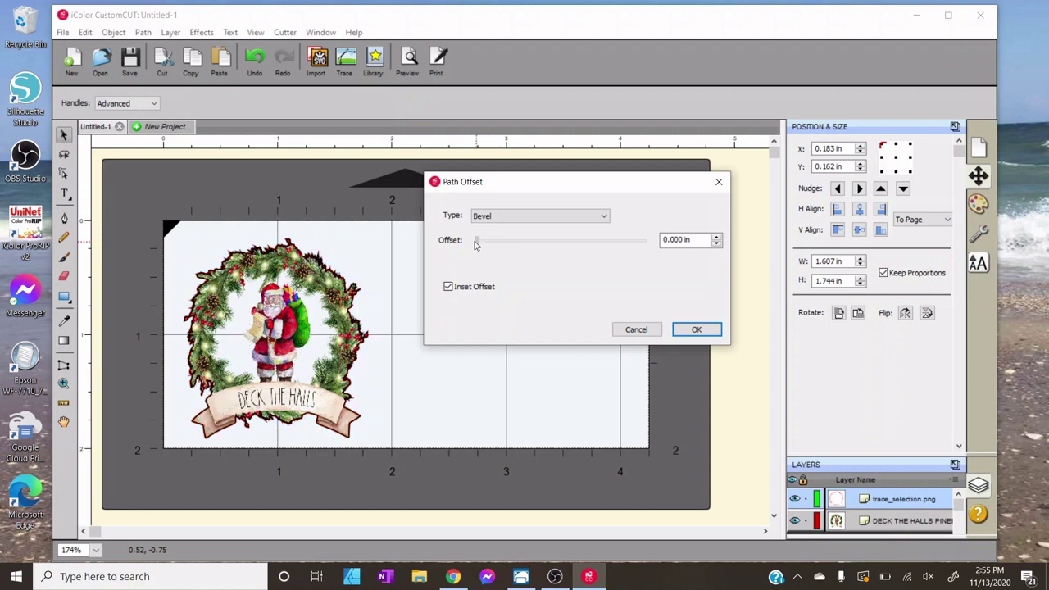
click(448, 286)
Set the offset type to Rounded and try offset distances of 0.05 in and 0.03 in.
click(518, 217)
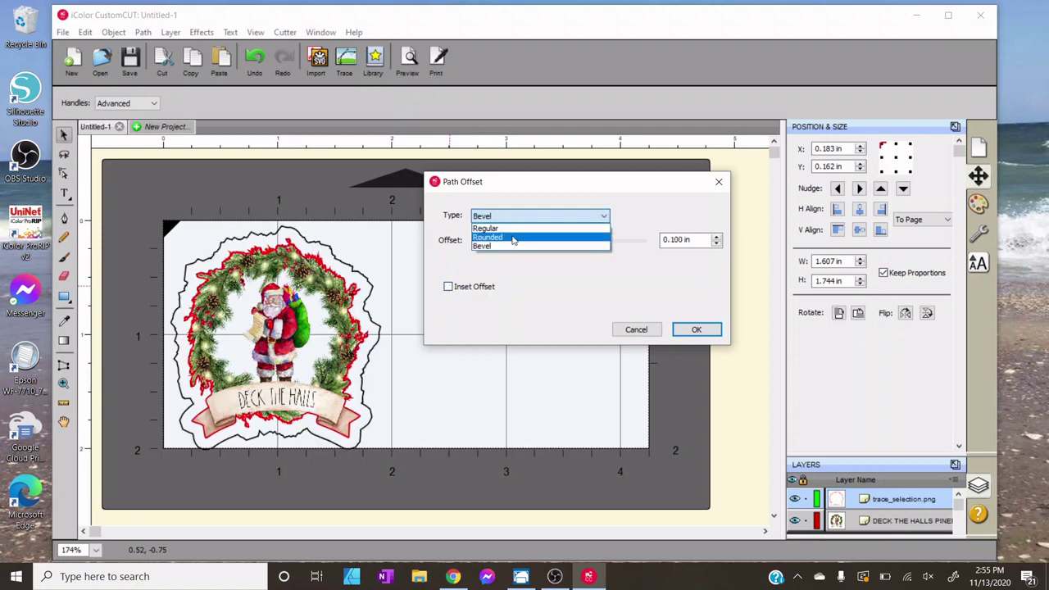
click(513, 237)
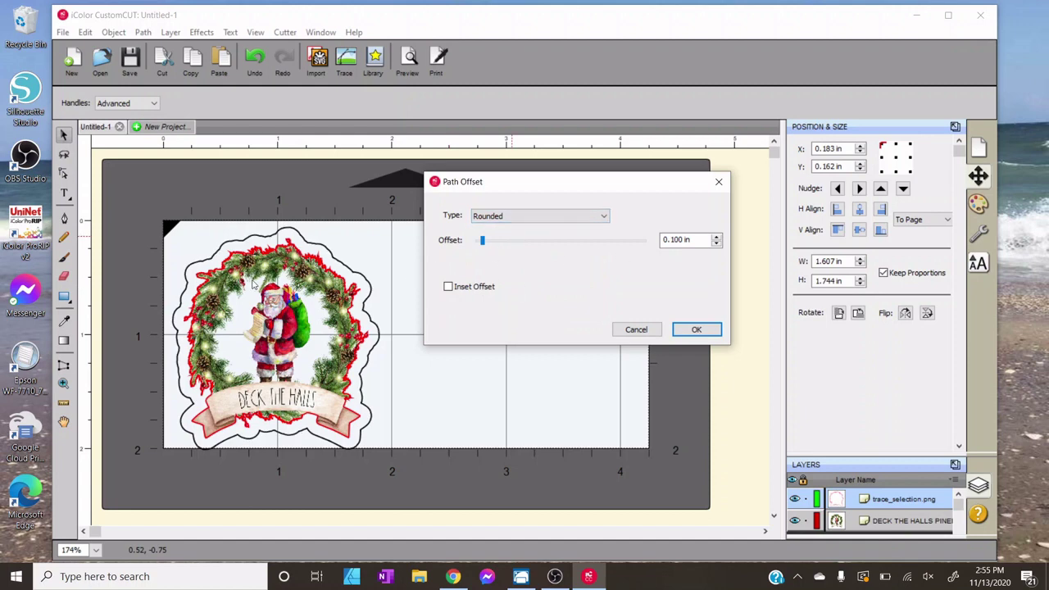
triple_click(692, 240)
text(0.05)
key(Tab)
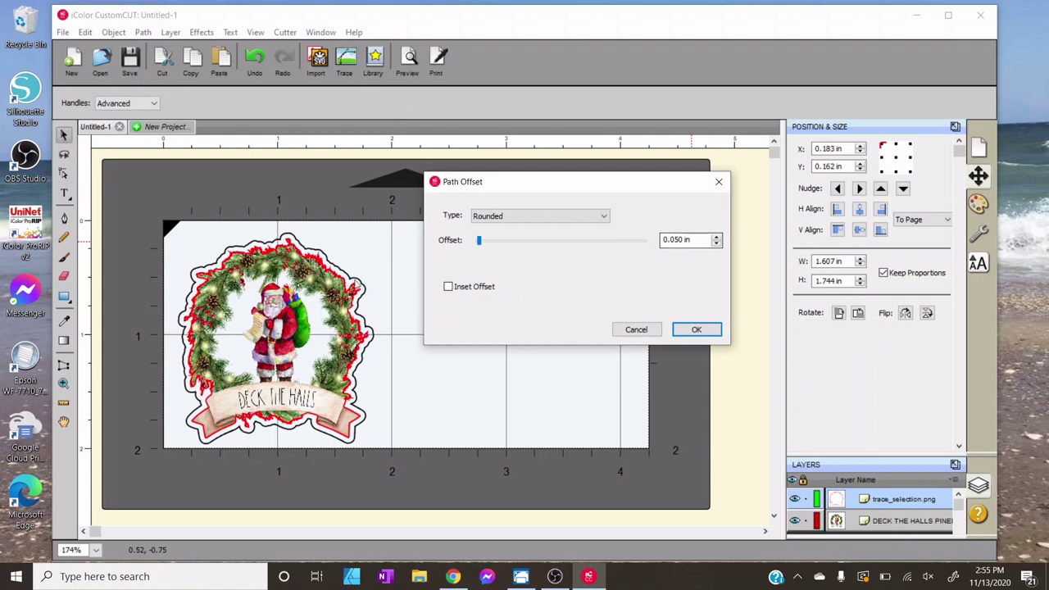
triple_click(688, 238)
text(0.03)
key(Tab)
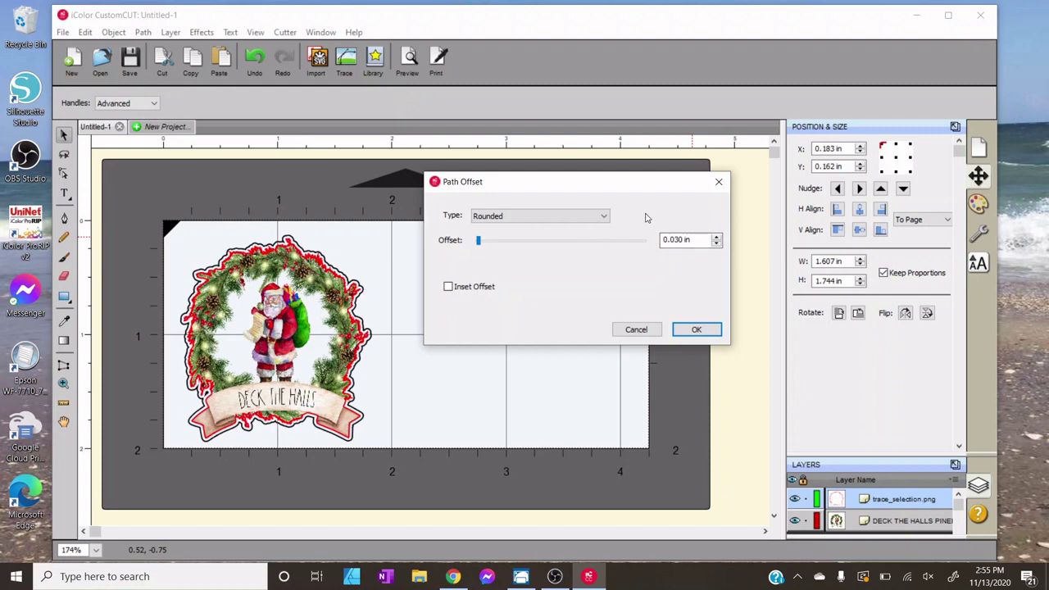
Set the offset distance to 0.04 in and apply the path offset to the wreath outline.
double_click(680, 240)
text(0.04)
key(Tab)
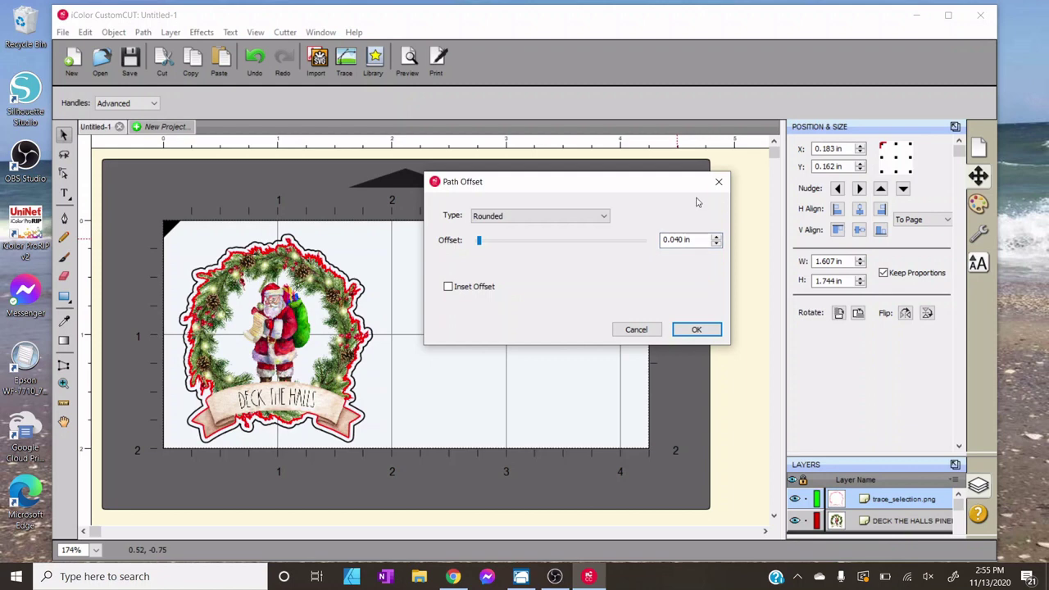
click(695, 328)
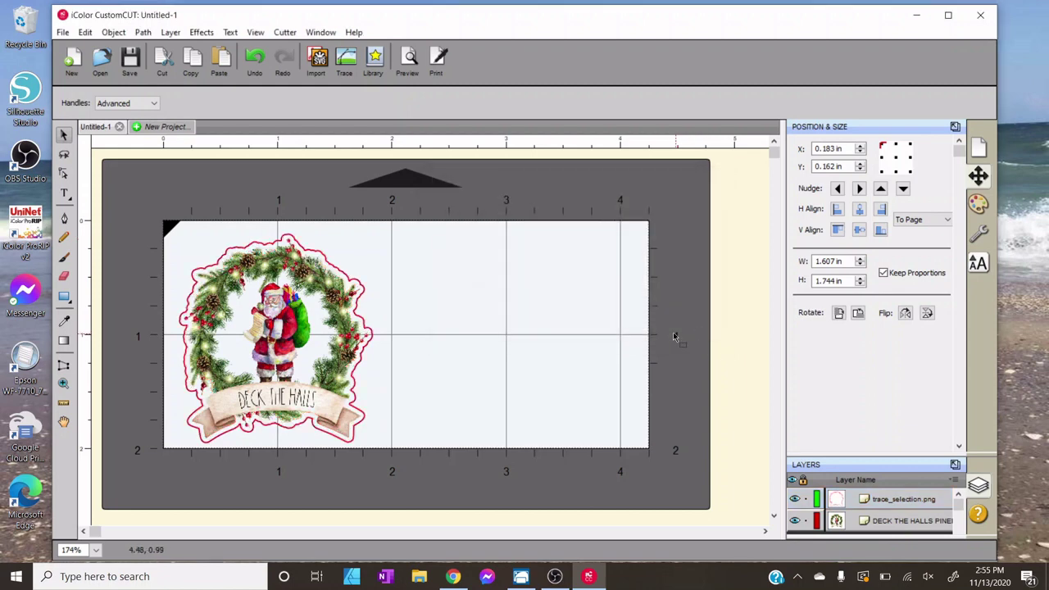
Move the Santa wreath image away from its cut line and undo the move.
drag(316, 295, 387, 322)
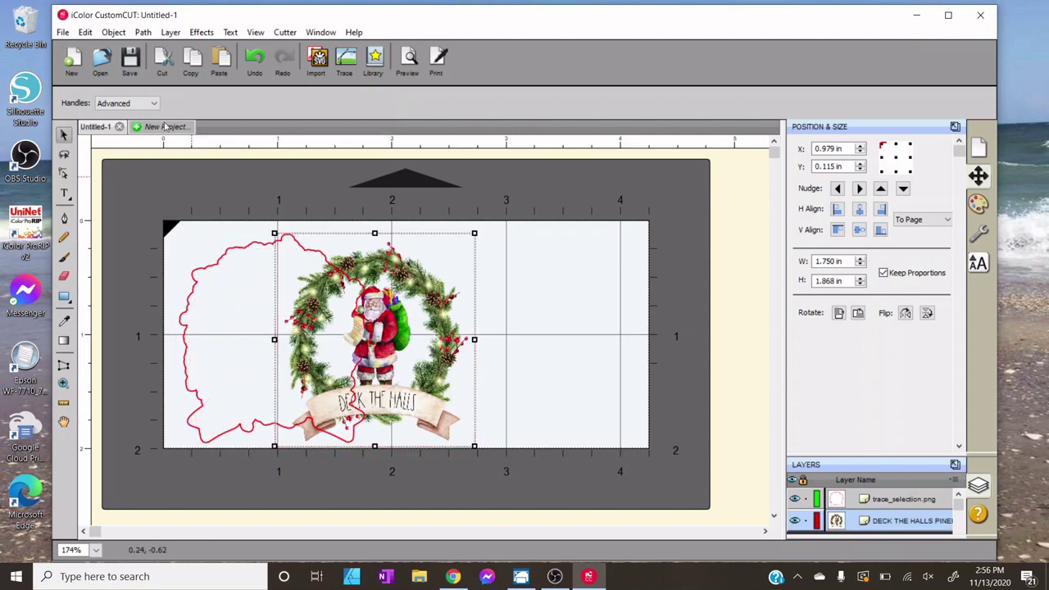
click(85, 31)
click(123, 47)
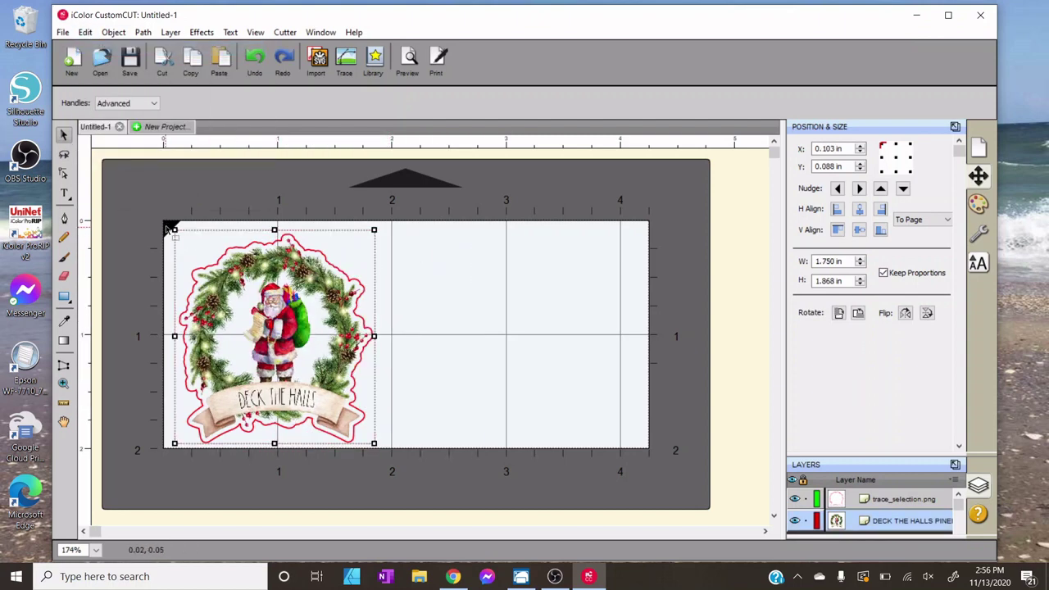
Group the Santa wreath image with its offset cut line.
drag(129, 185, 407, 490)
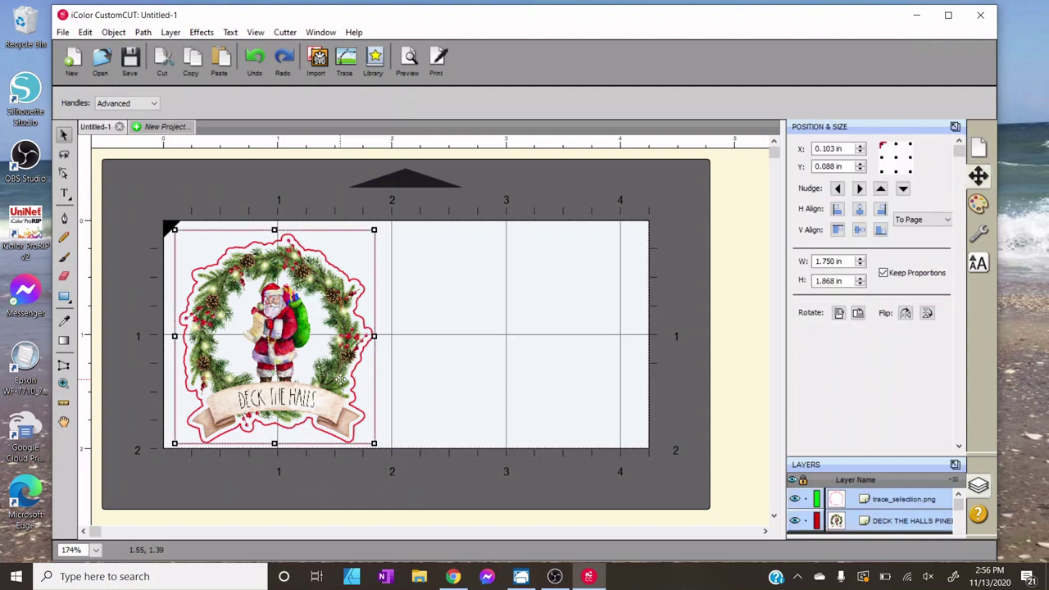
right_click(339, 381)
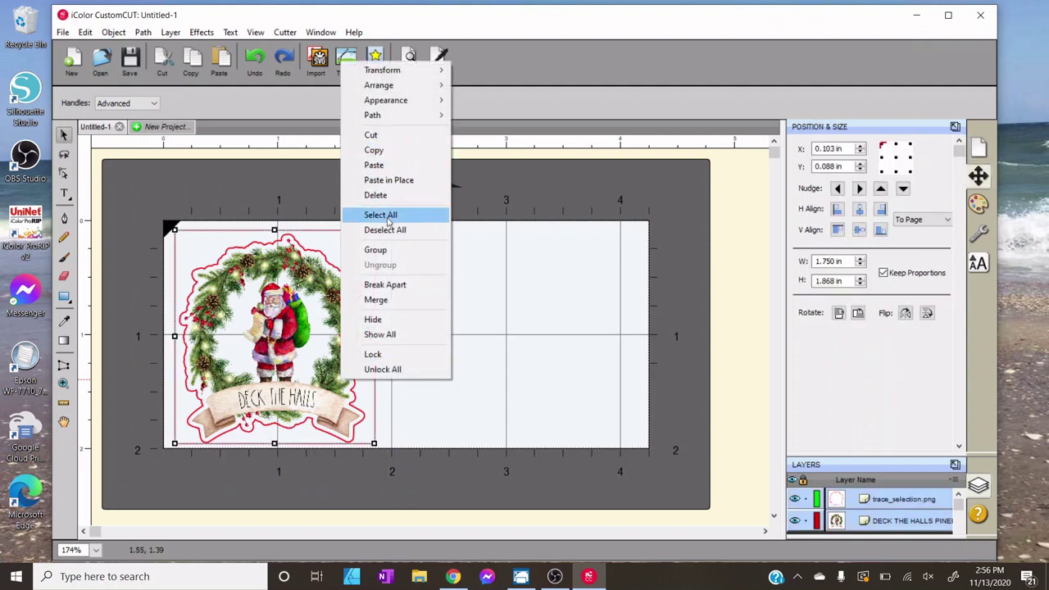
click(377, 249)
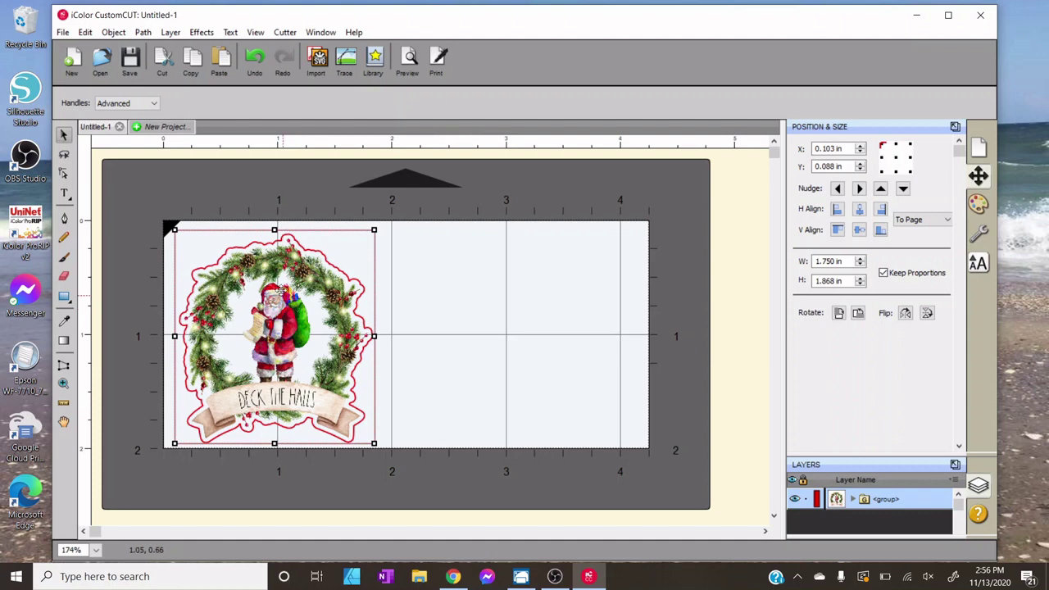
Duplicate the grouped wreath sticker into 2 total columns and 1 row.
right_click(279, 278)
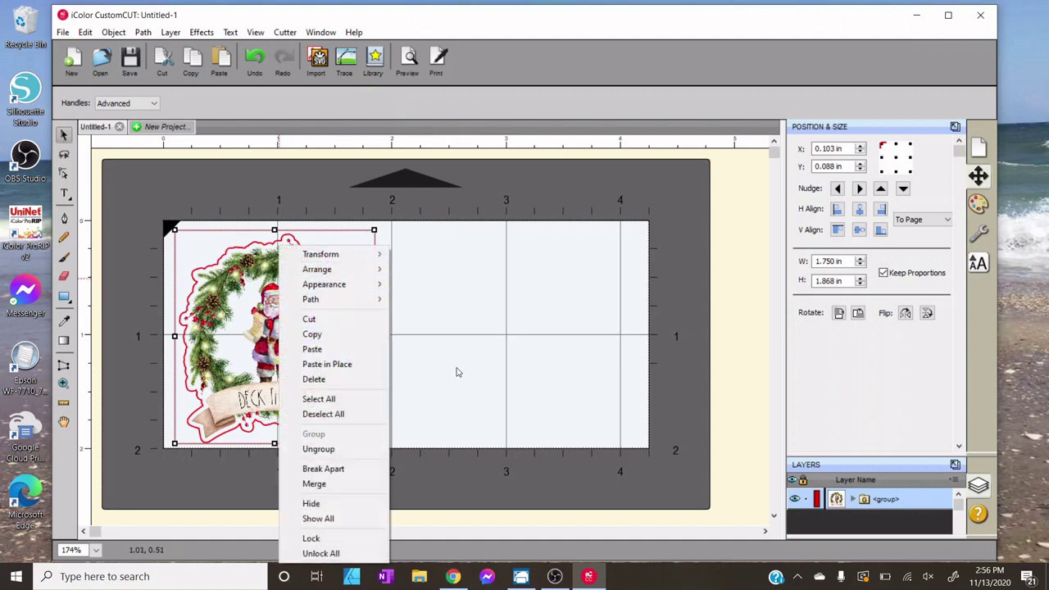
click(201, 184)
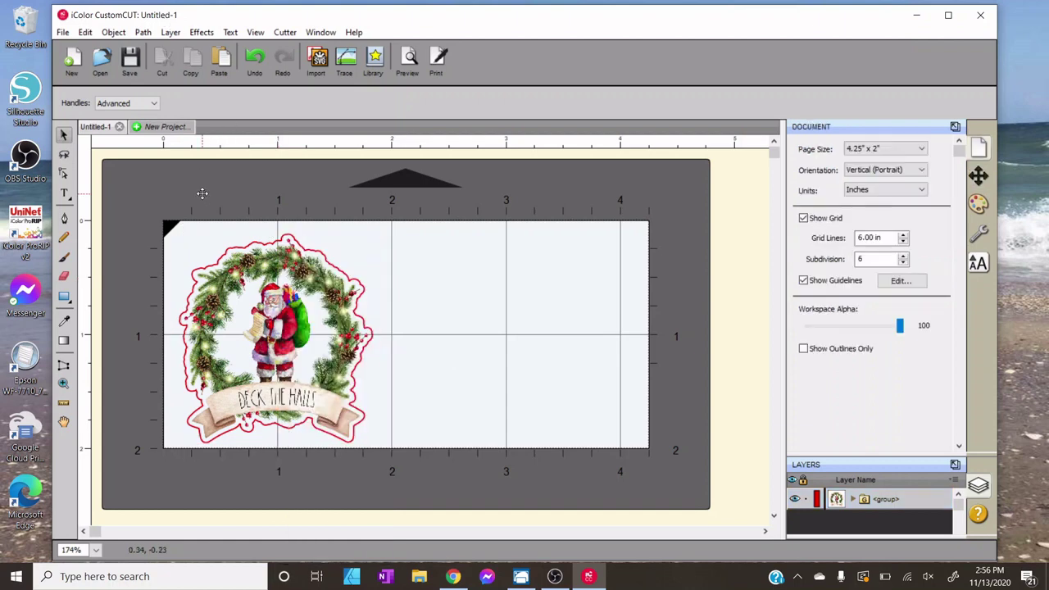
click(257, 271)
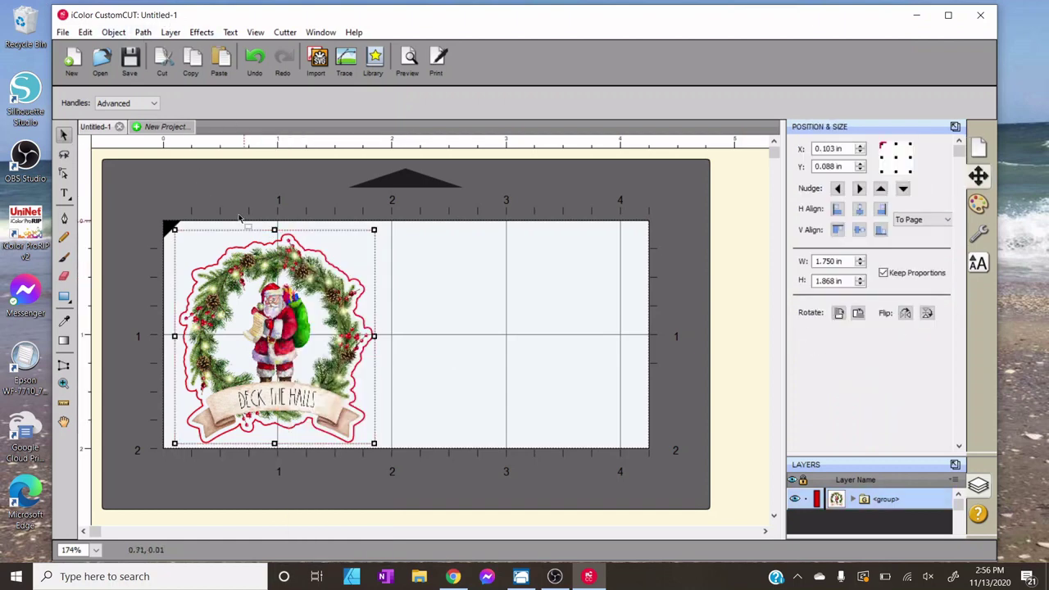
click(112, 32)
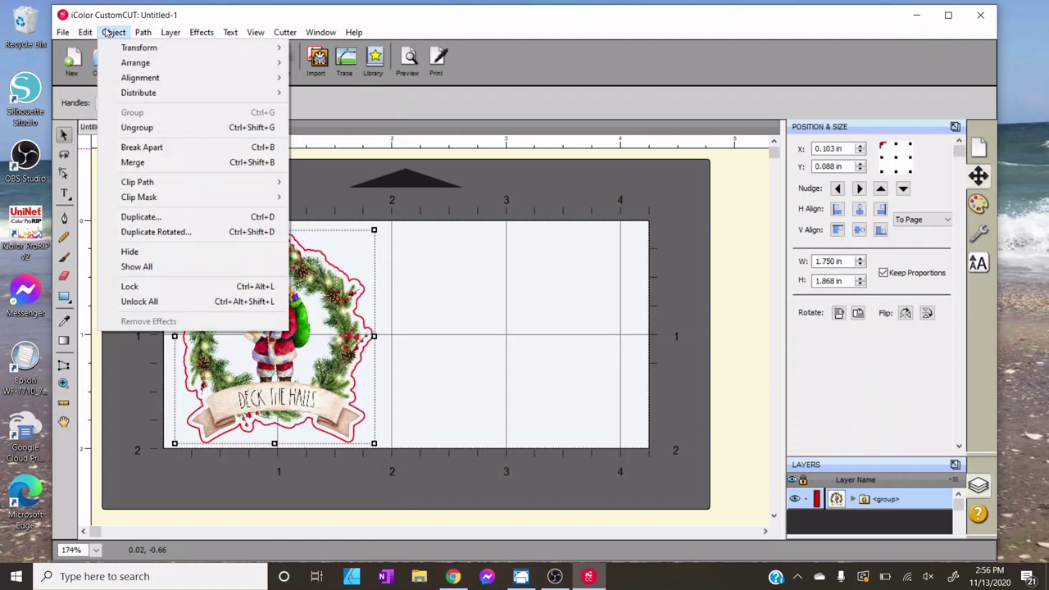
click(141, 217)
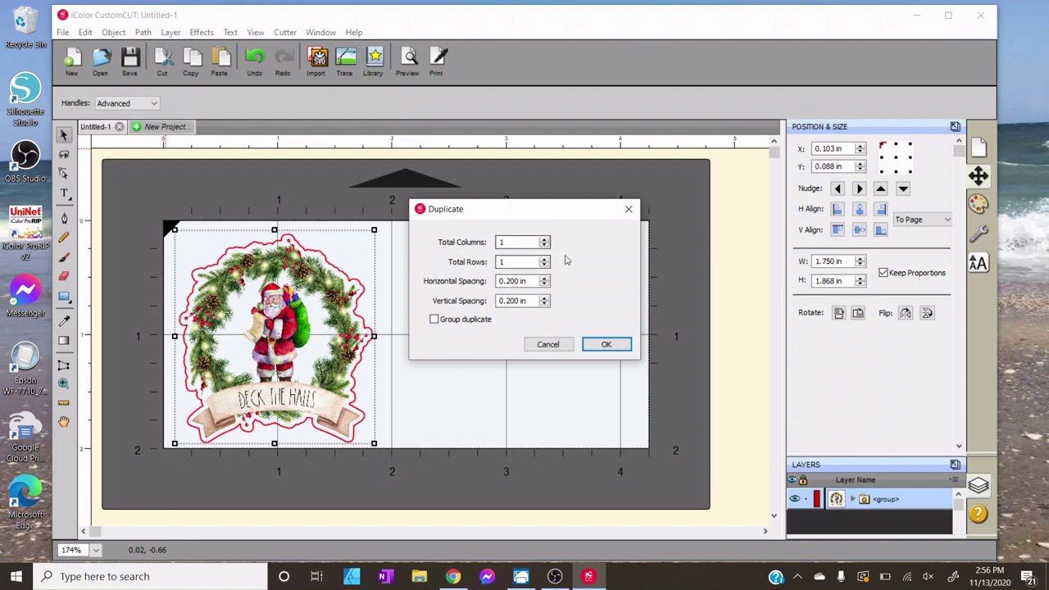
click(544, 239)
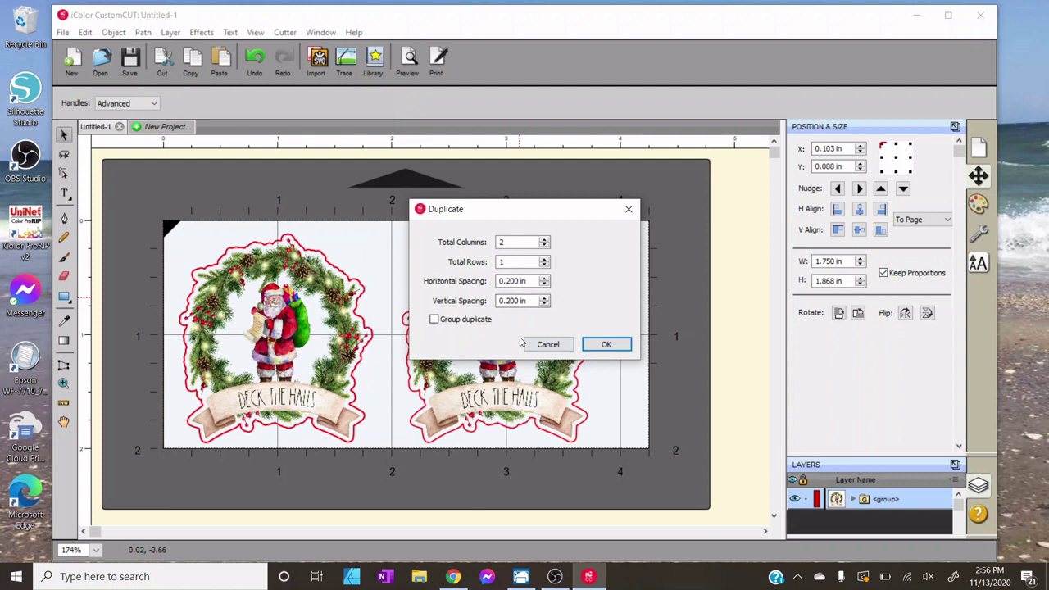
click(606, 348)
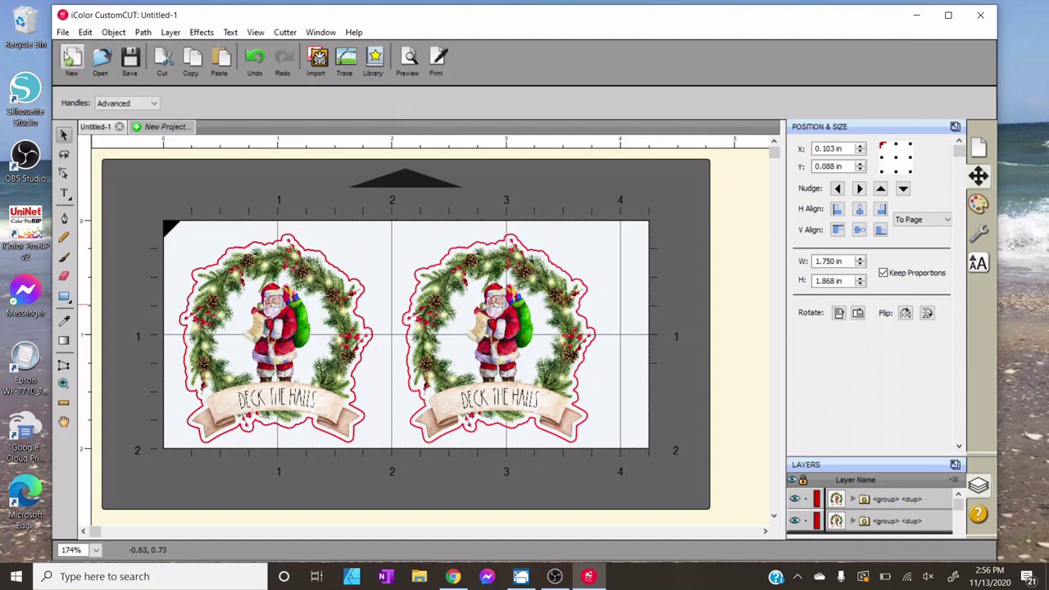
Print the two-sticker layout on the iColor 250 Label printer.
click(63, 35)
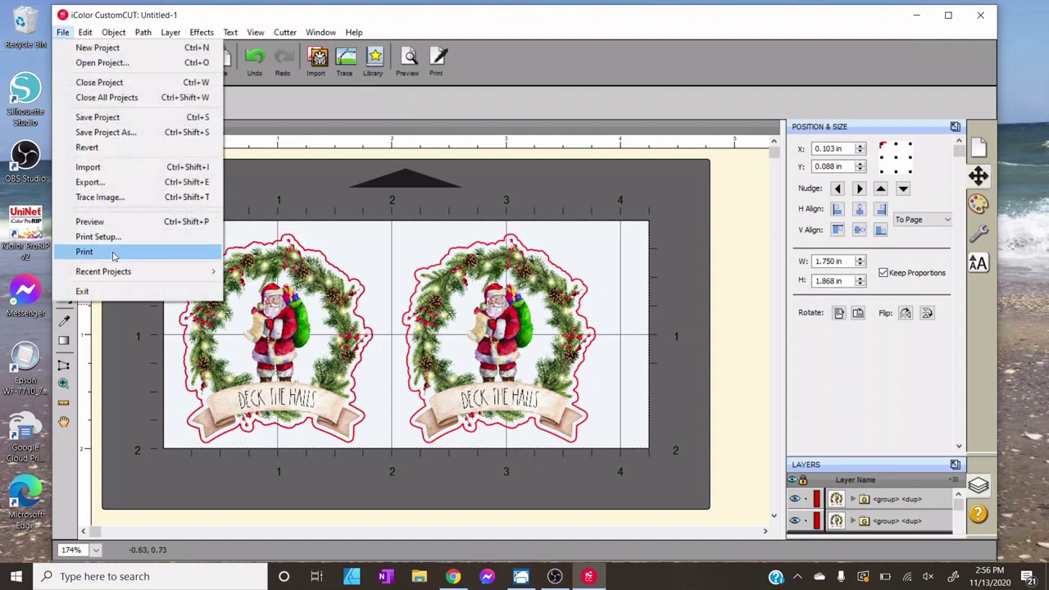
click(85, 252)
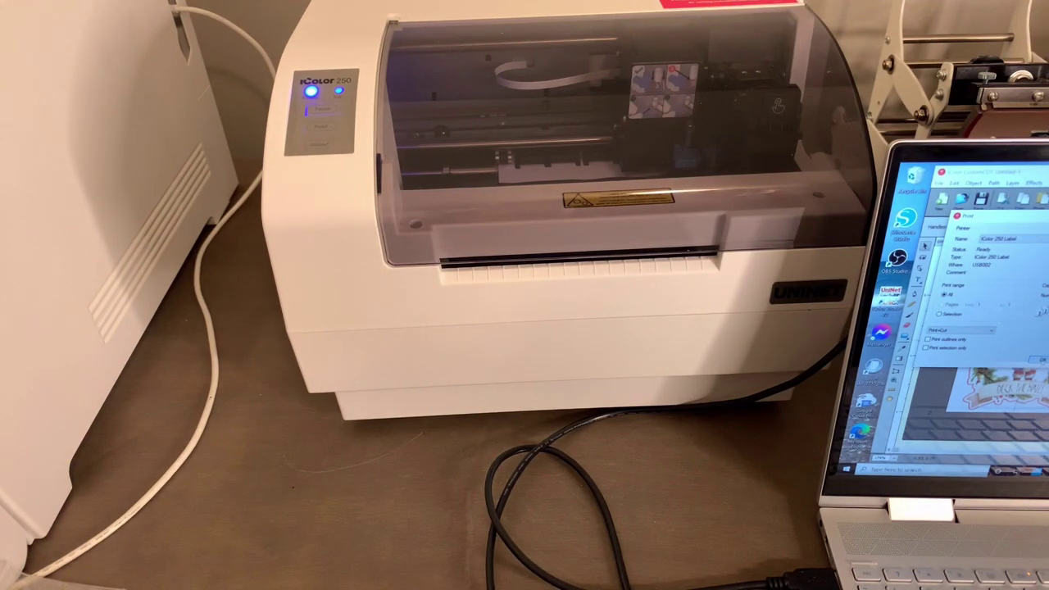
key(Return)
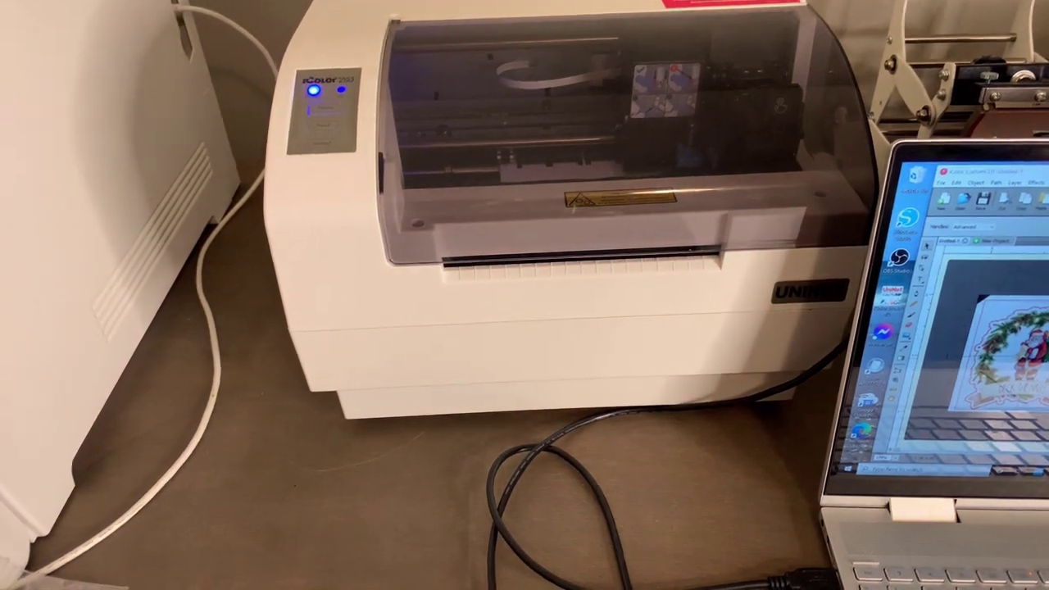